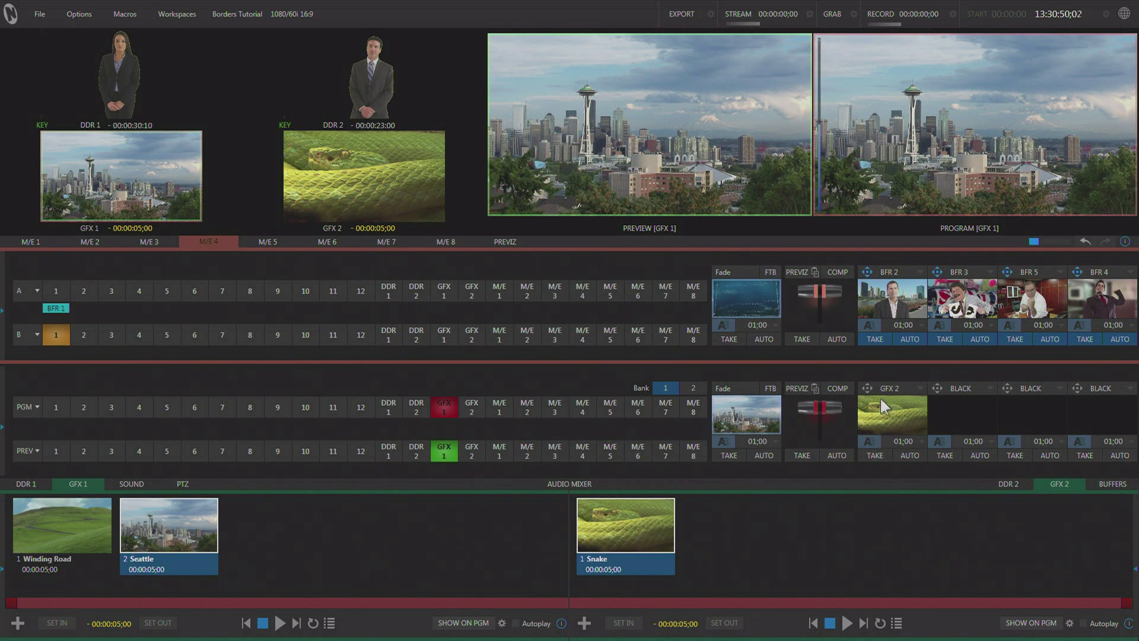
Take the GFX 2 snake graphic on air over the Seattle shot.
left_click(876, 455)
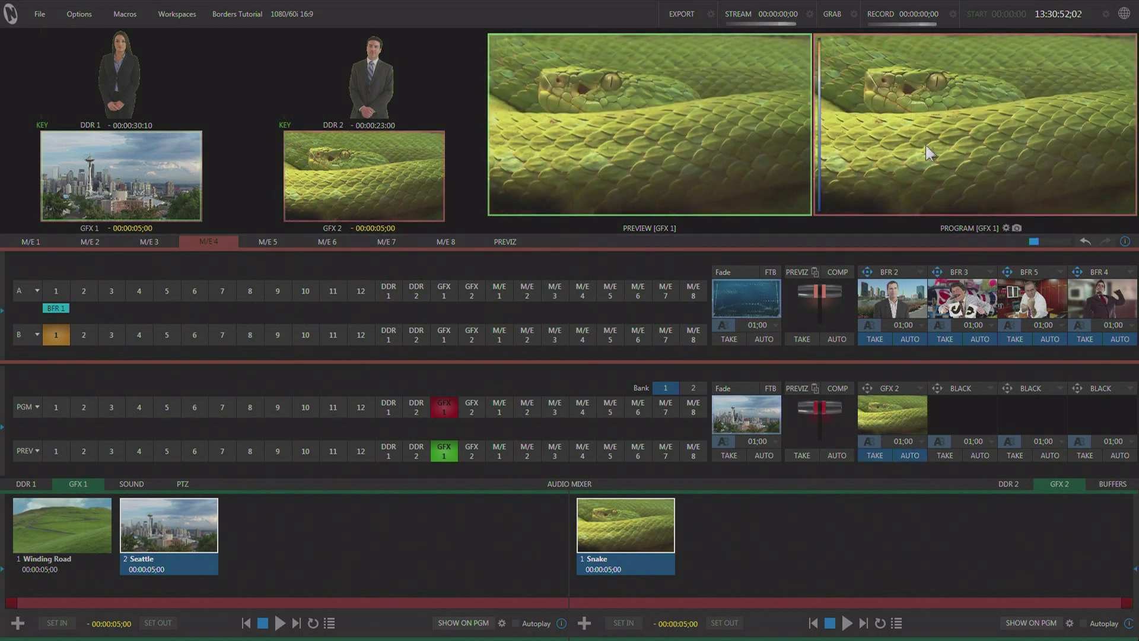
Zoom the GFX 2 snake overlay to 60% in its Positioning settings.
left_click(867, 388)
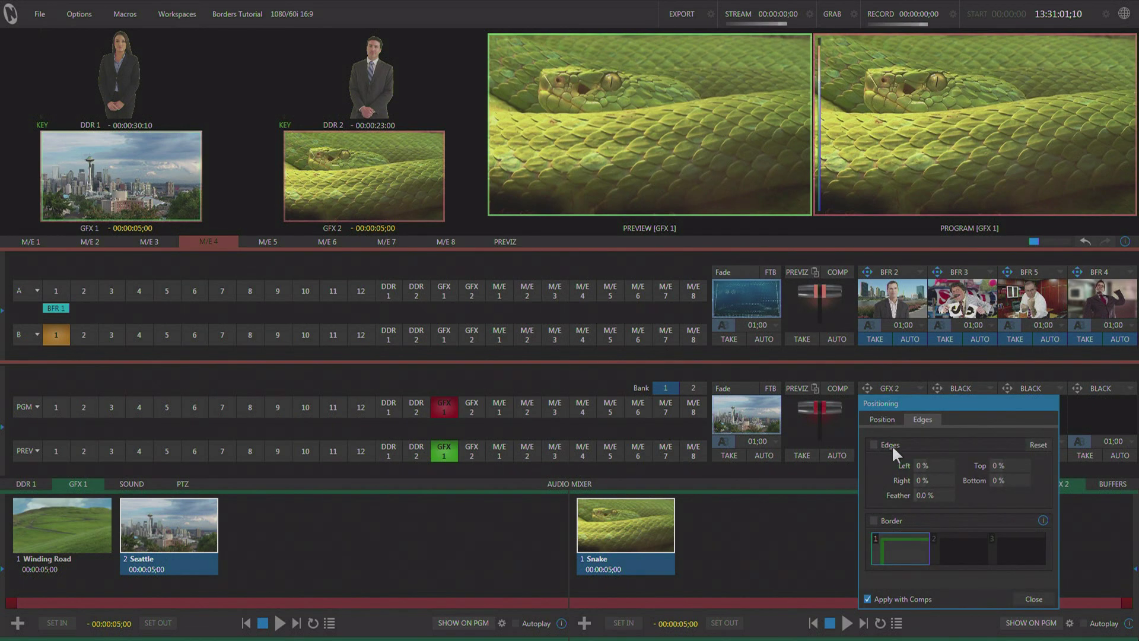
left_click(949, 484)
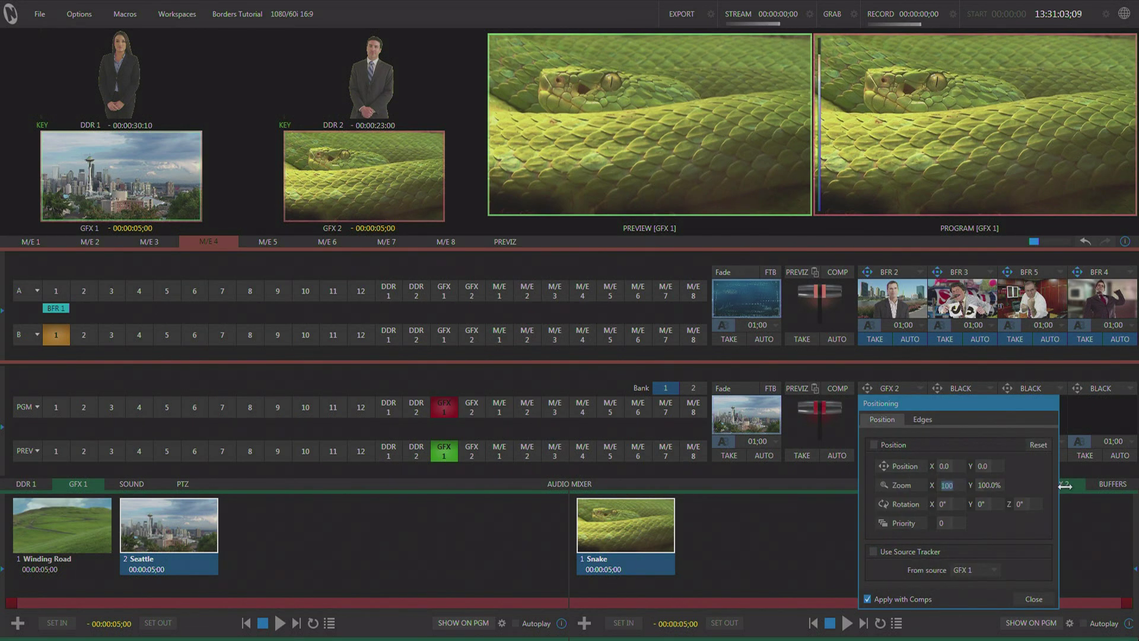
type("60")
key("Return")
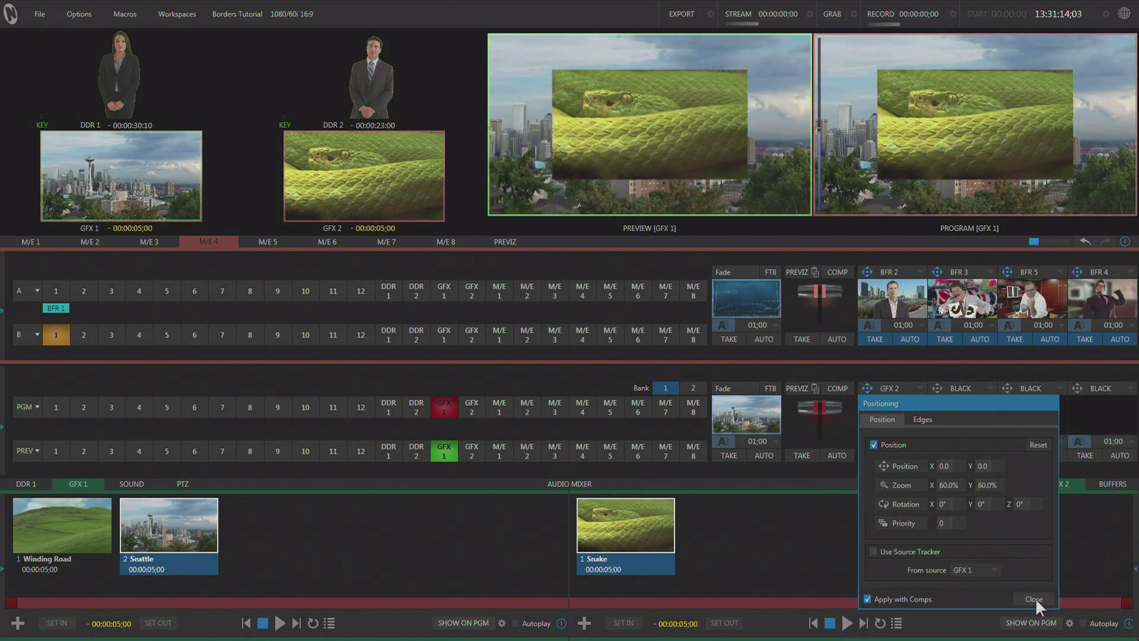
Try a -18% left-edge crop on the overlay, then turn edge cropping back off.
left_click(928, 418)
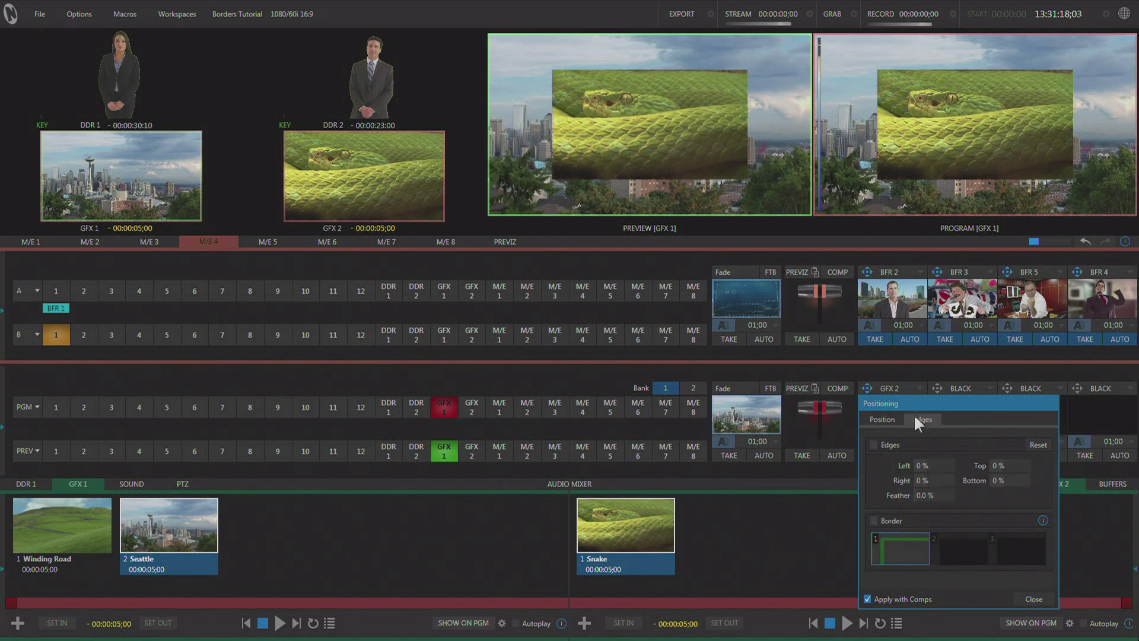
left_click_drag(925, 465, 882, 438)
left_click(882, 445)
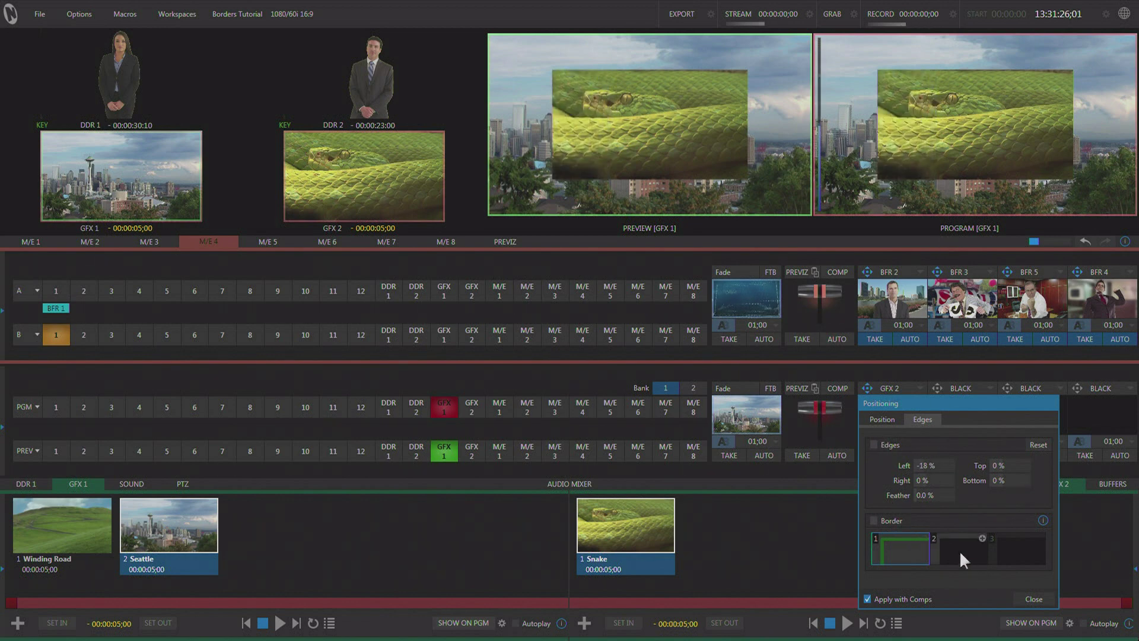
Assign the Green 'Rect Bevel Shadow' border to border slot 1 of the snake overlay.
left_click(924, 538)
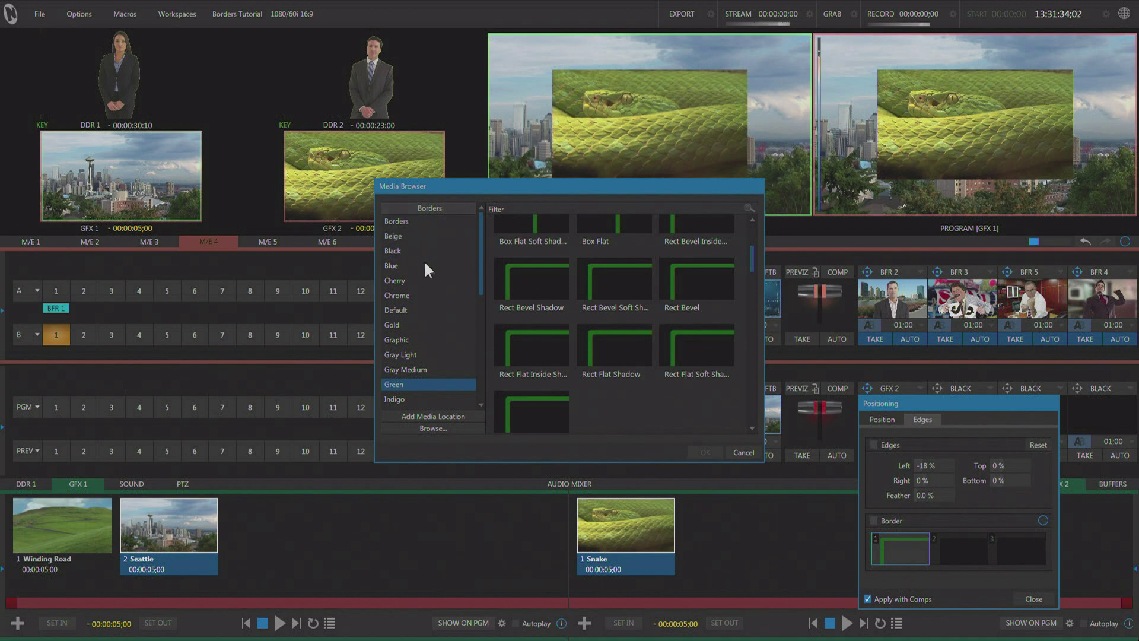
scroll(425, 310, "down", 3)
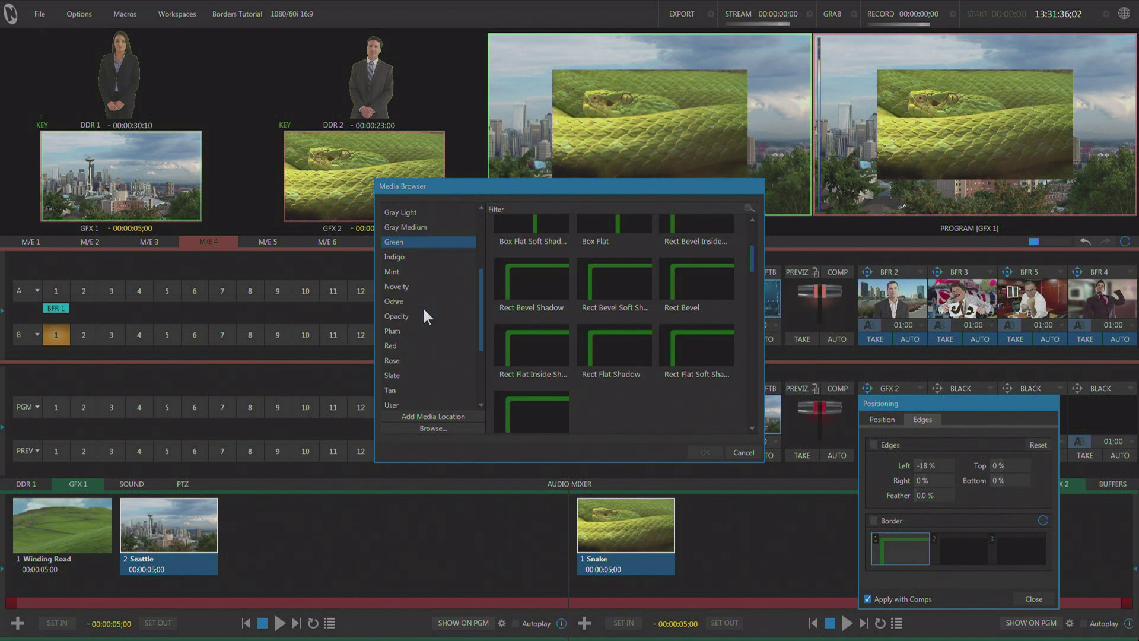
scroll(423, 309, "up", 1)
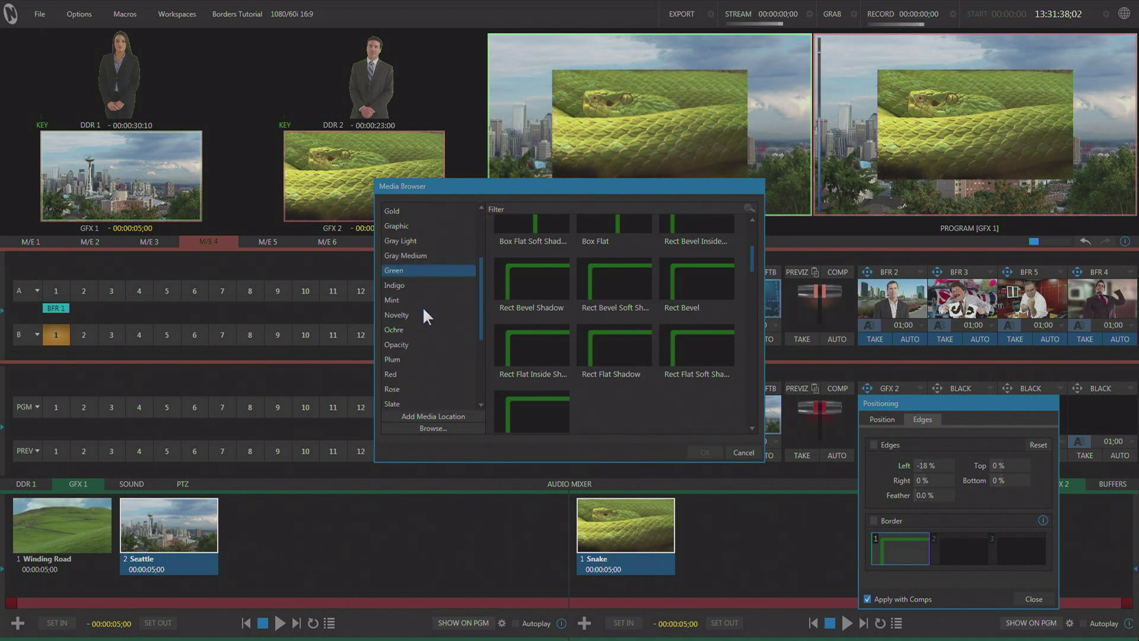
scroll(422, 306, "up", 2)
left_click(414, 336)
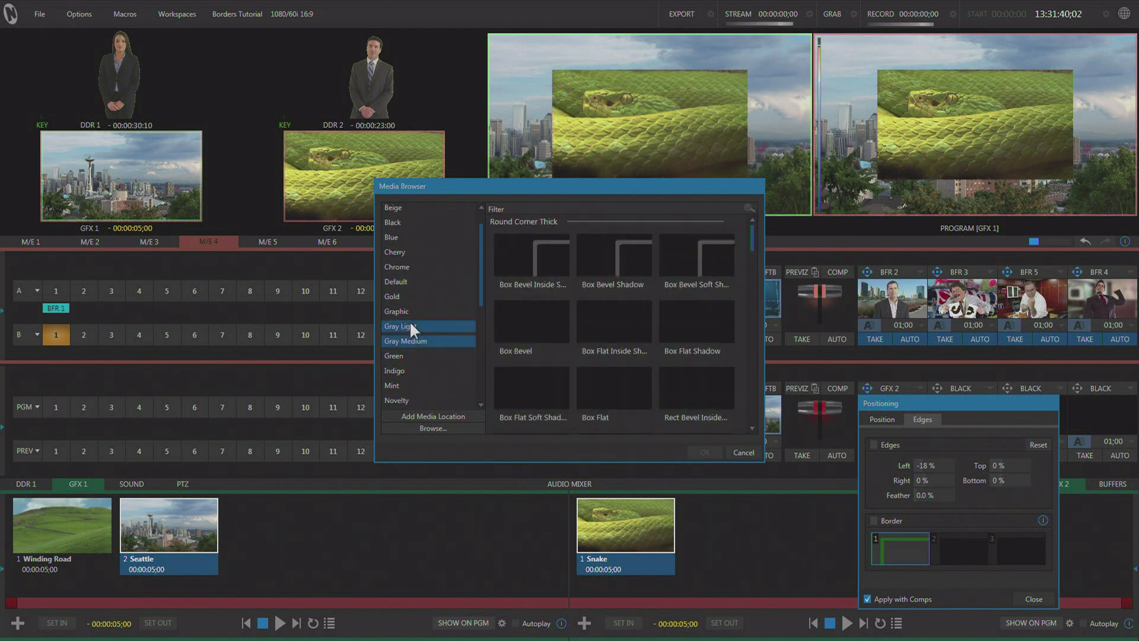
left_click(406, 356)
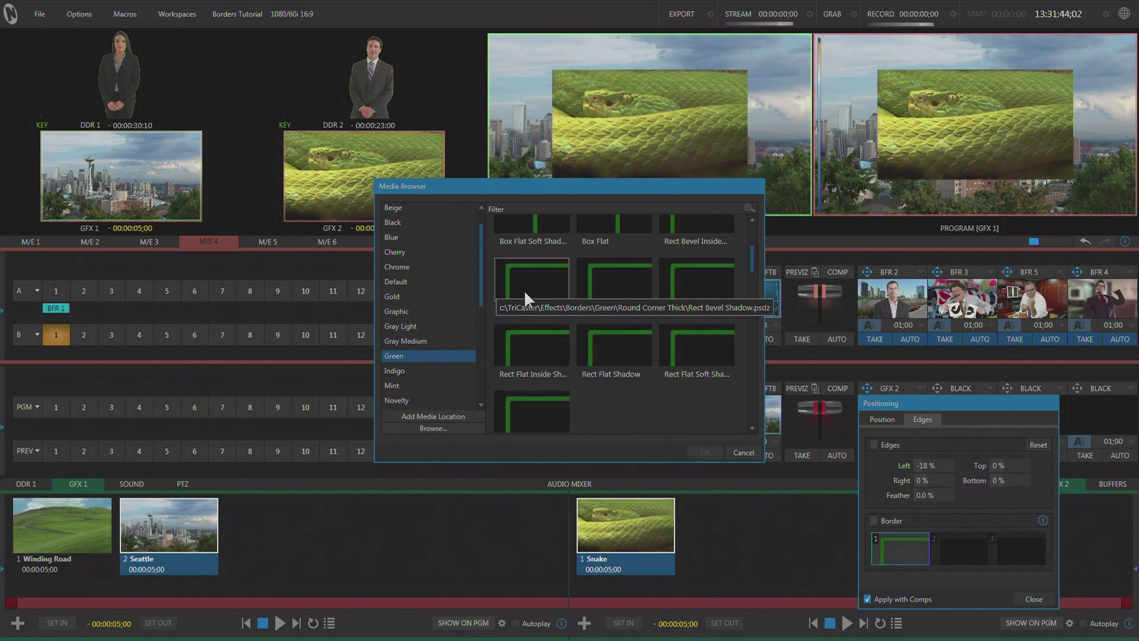
left_click(554, 279)
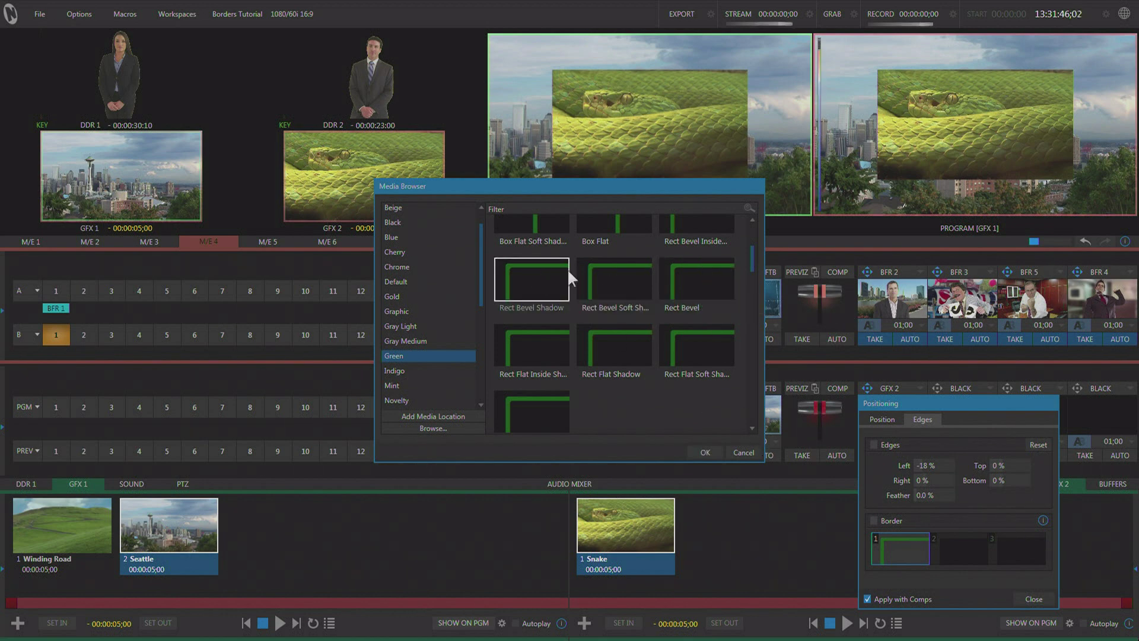
left_click(706, 452)
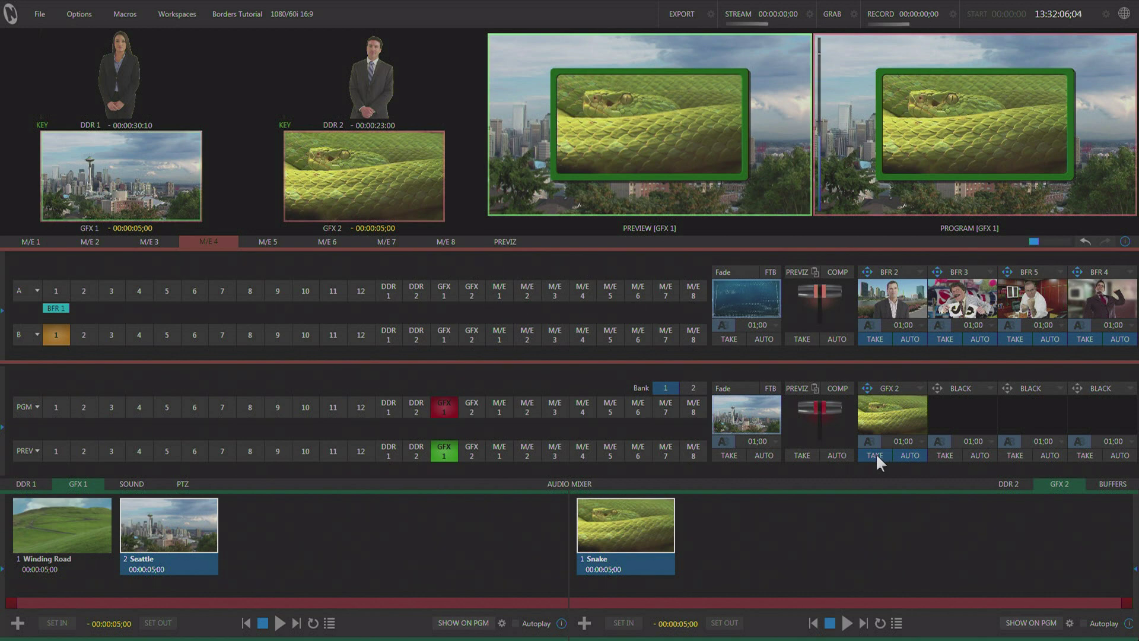
Take the snake overlay off air and step Program through M/E 1, M/E 2, then M/E 3.
left_click(882, 454)
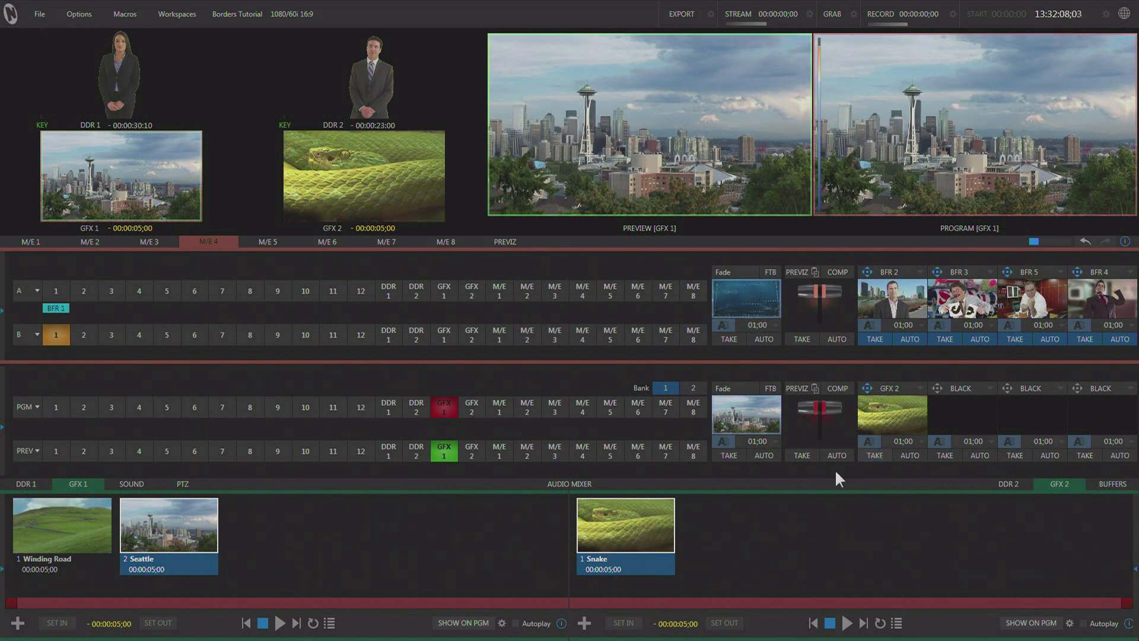
left_click(503, 407)
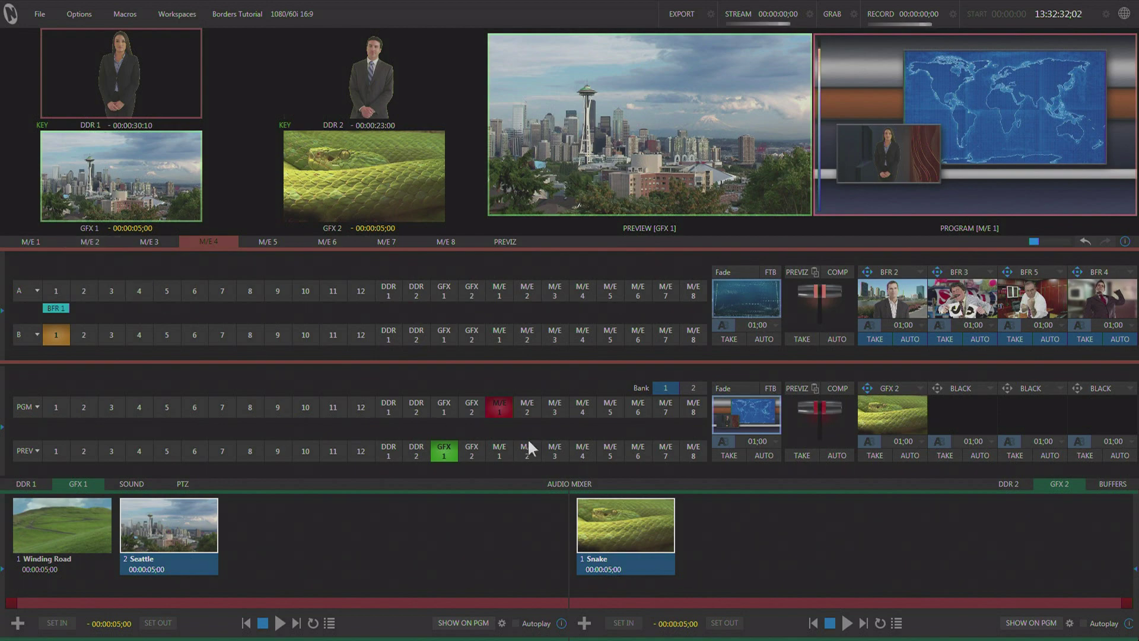
left_click(527, 412)
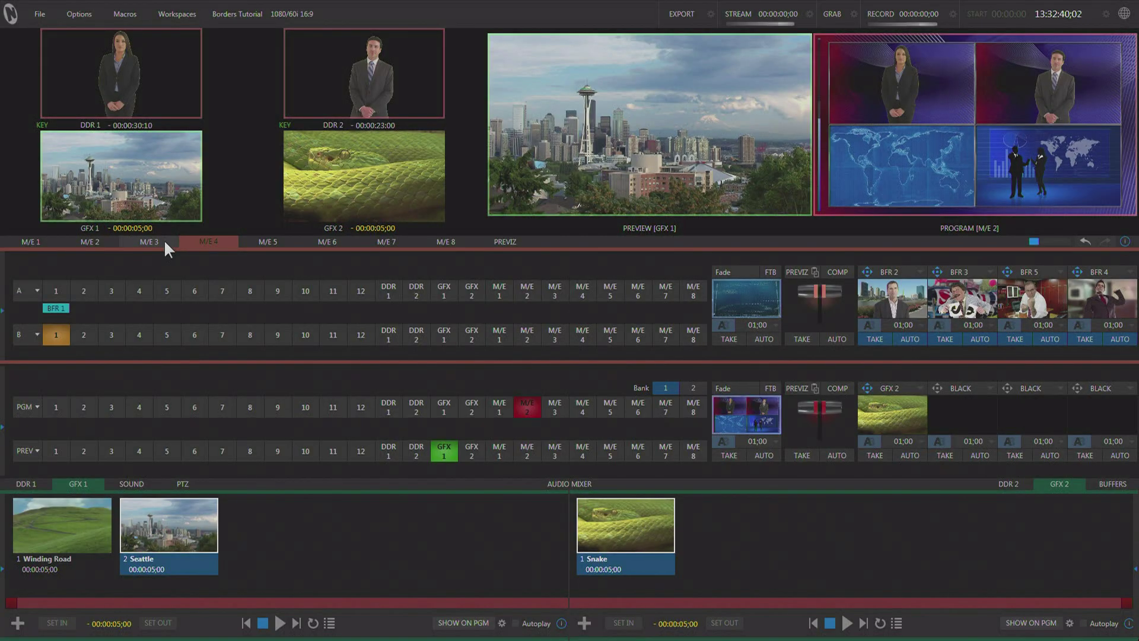
left_click(165, 243)
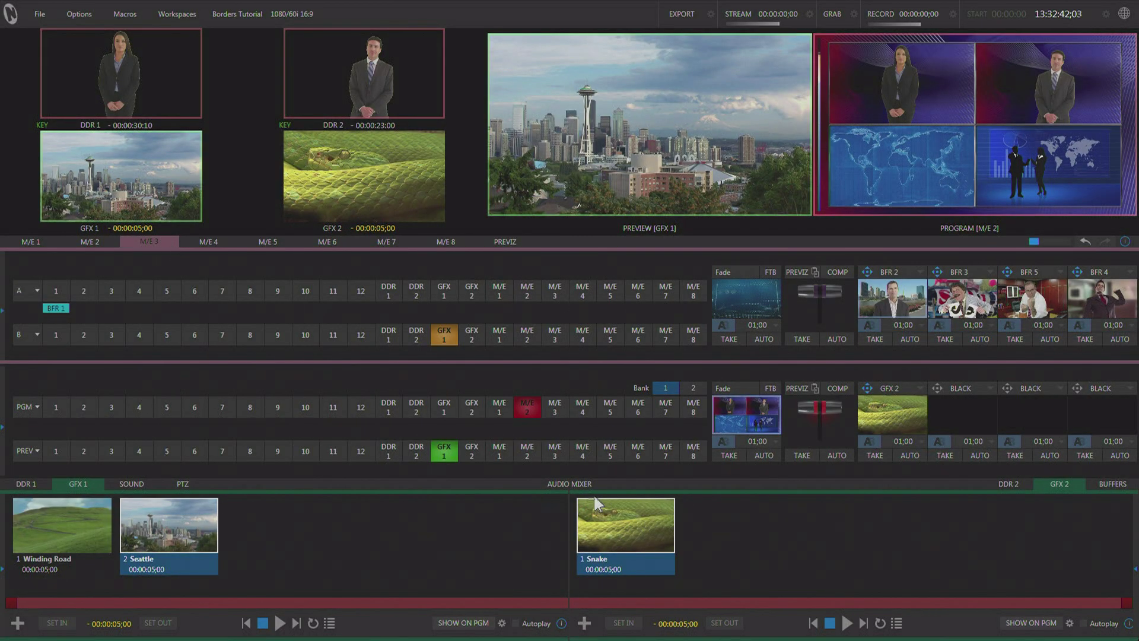
left_click(556, 408)
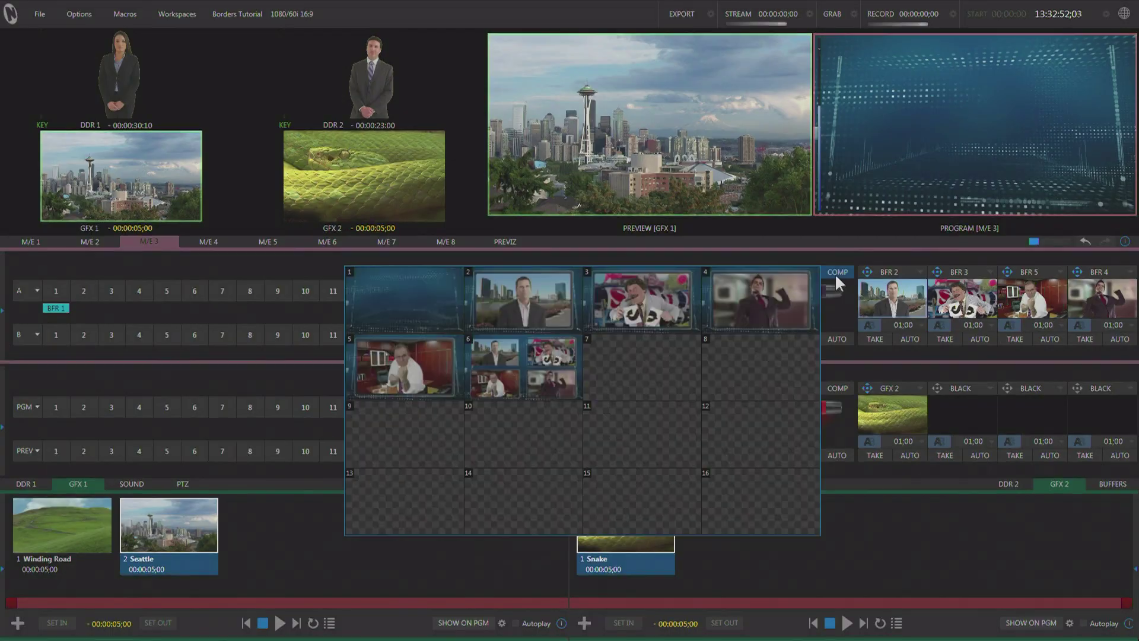
Recall M/E 3 comp 2 and enable the Drop Shadow Soft border on the BFR 2 layer.
left_click(515, 302)
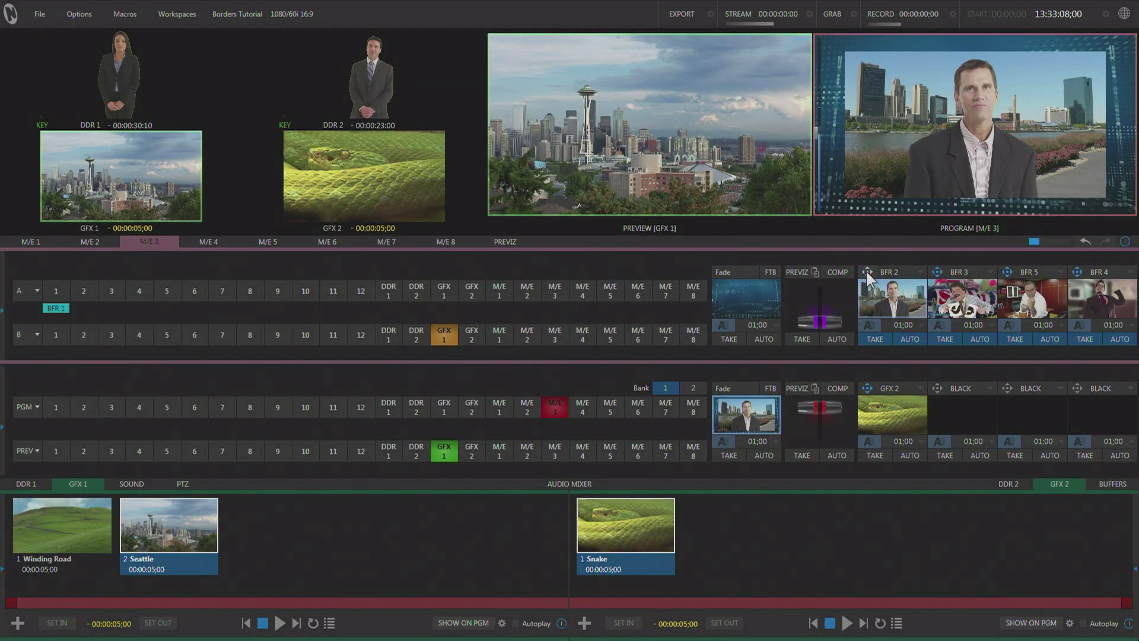
left_click(867, 272)
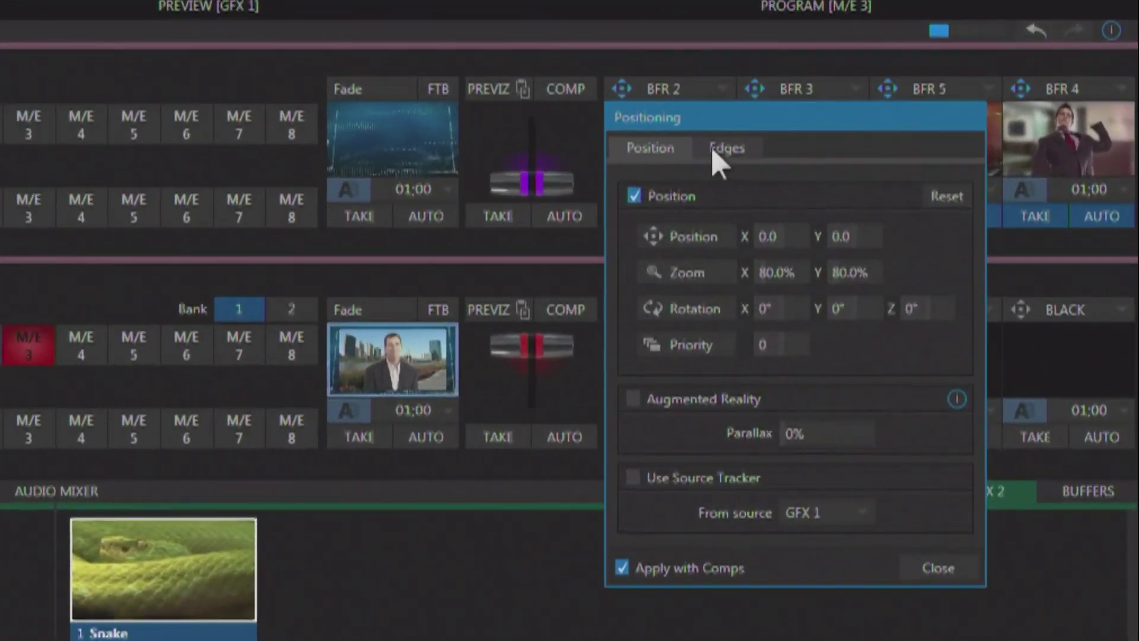
left_click(715, 151)
left_click(665, 344)
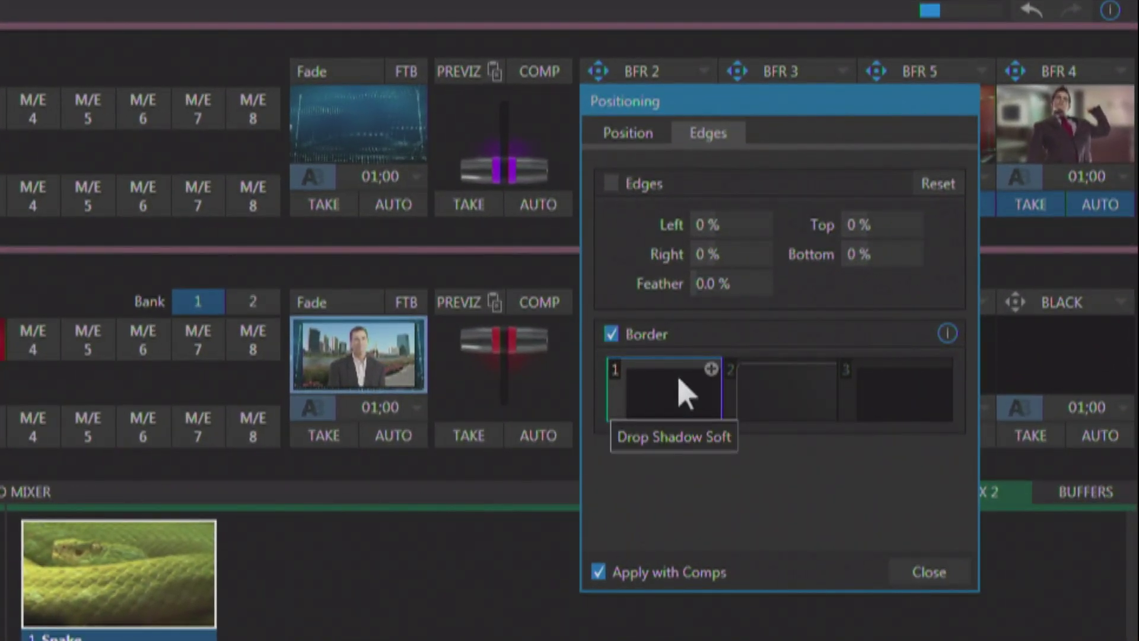
left_click(942, 570)
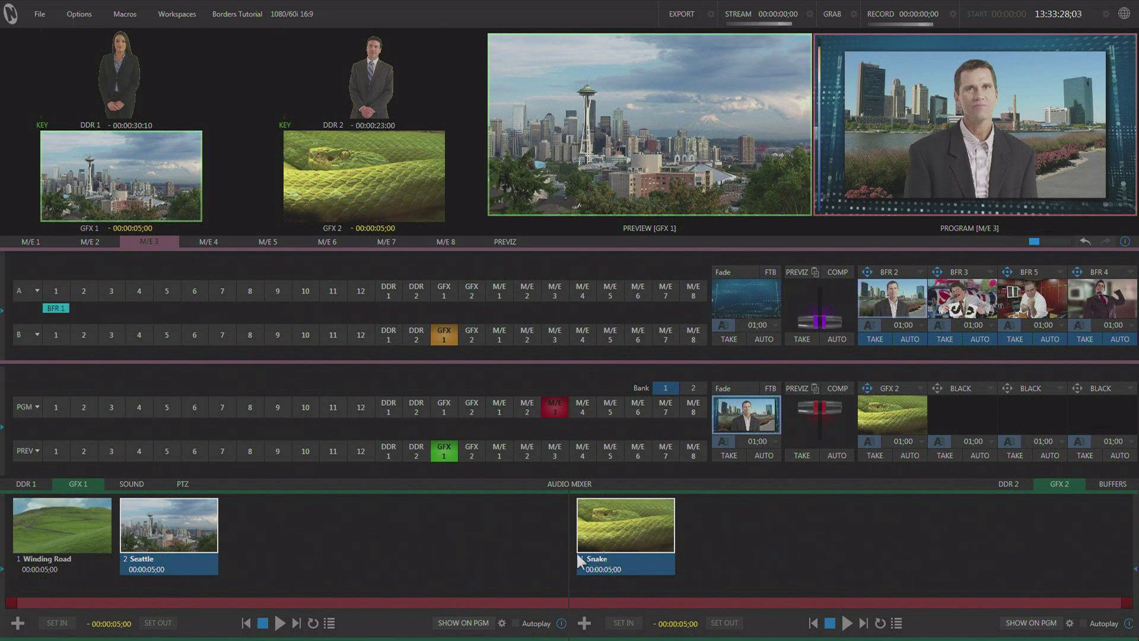
Select 'Build Your Own Border' from C:\TriCaster\Effects\Borders for the right media player.
left_click(585, 623)
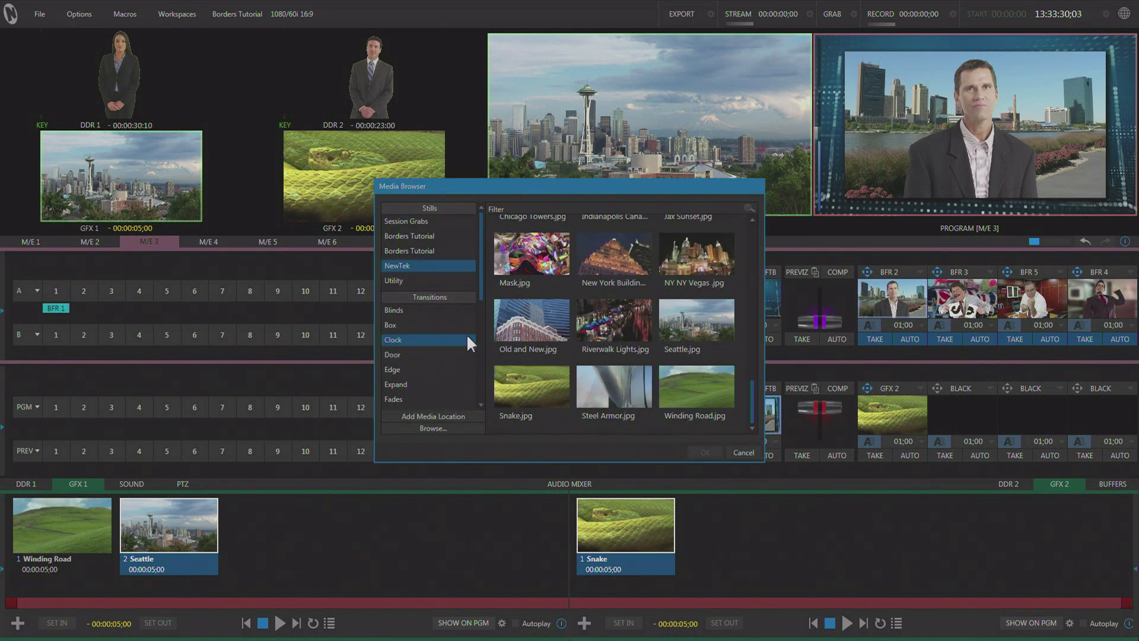
left_click(436, 428)
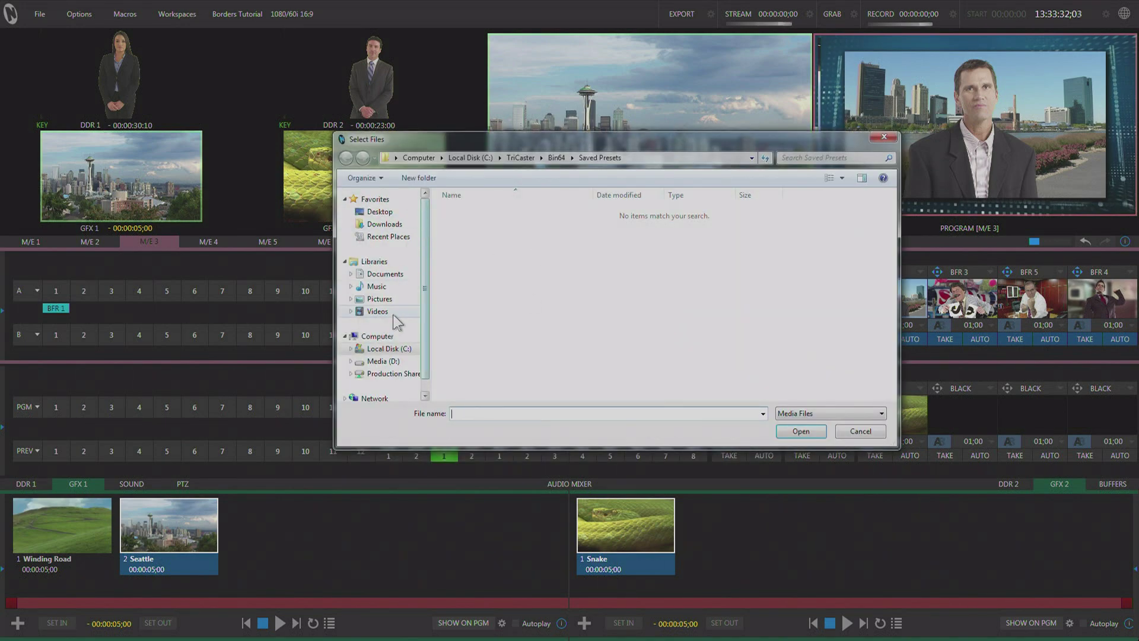
left_click(388, 349)
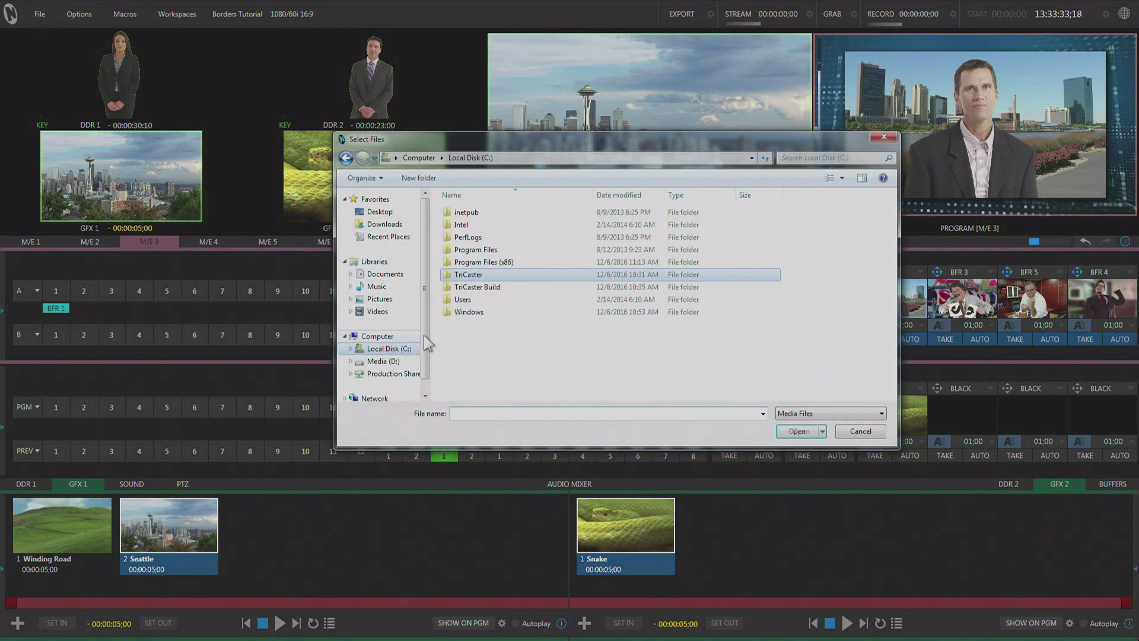
double_click(500, 276)
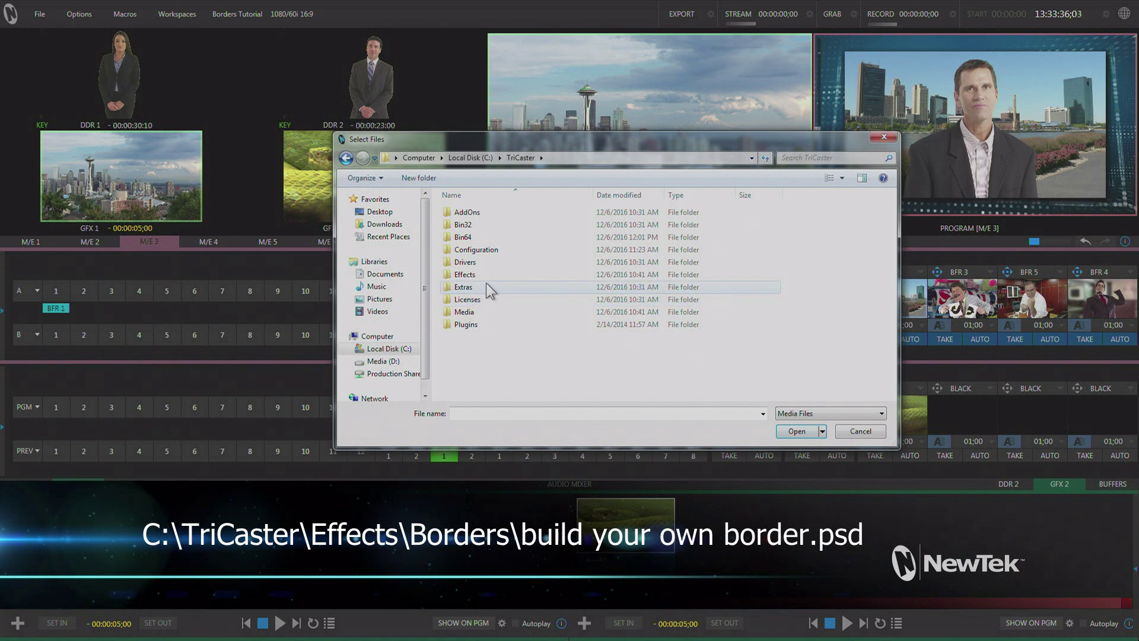
double_click(486, 274)
double_click(489, 236)
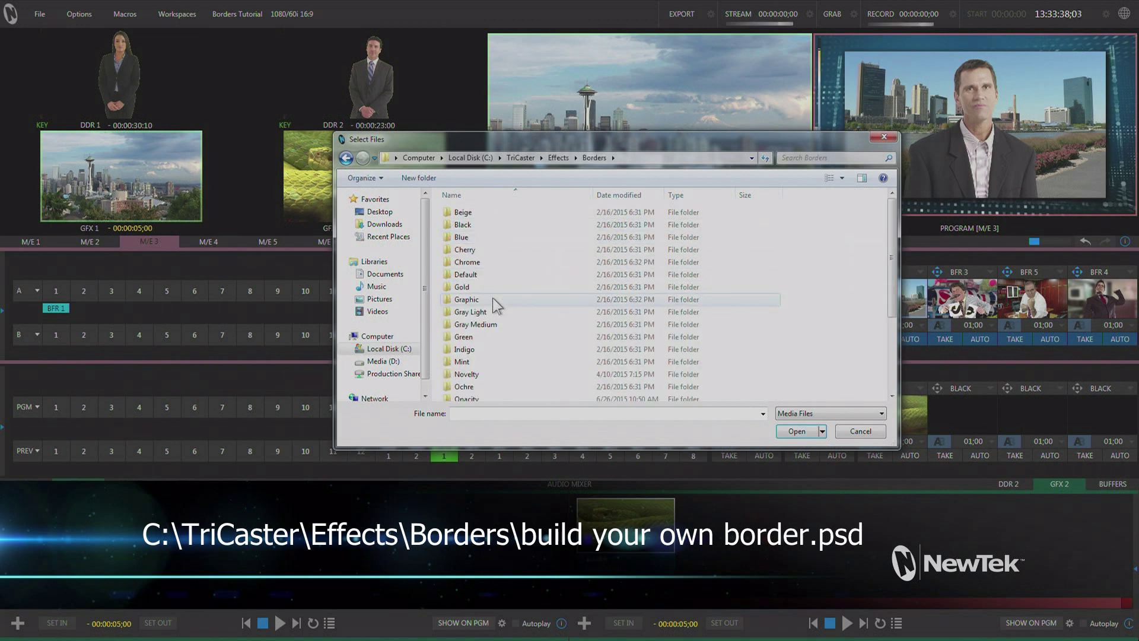
scroll(492, 297, "down", 3)
left_click(503, 396)
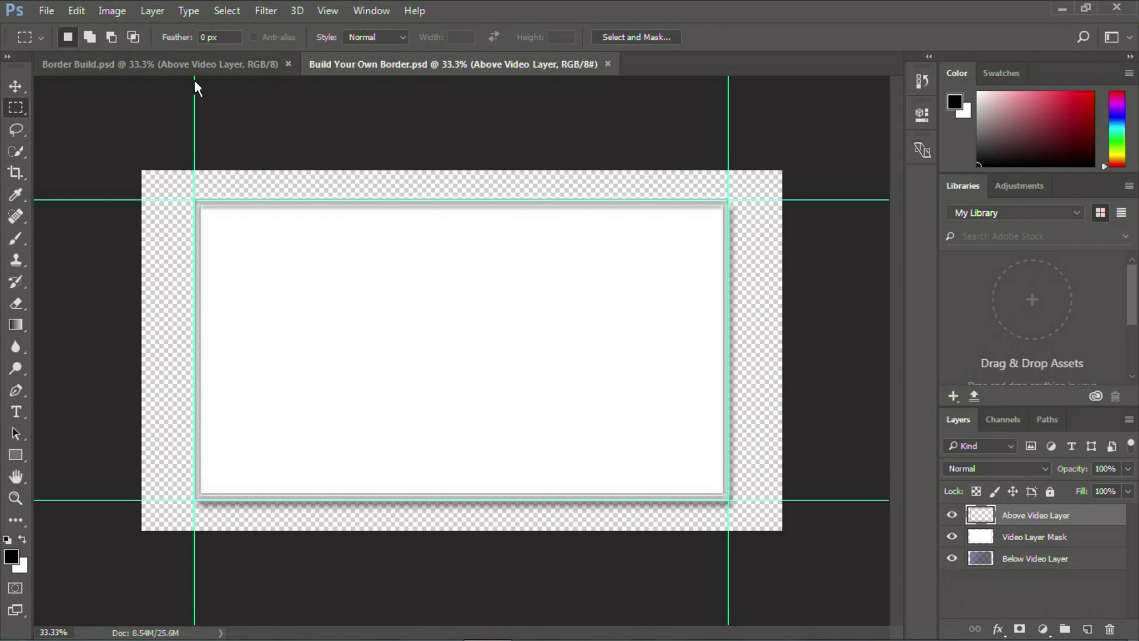
left_click(113, 12)
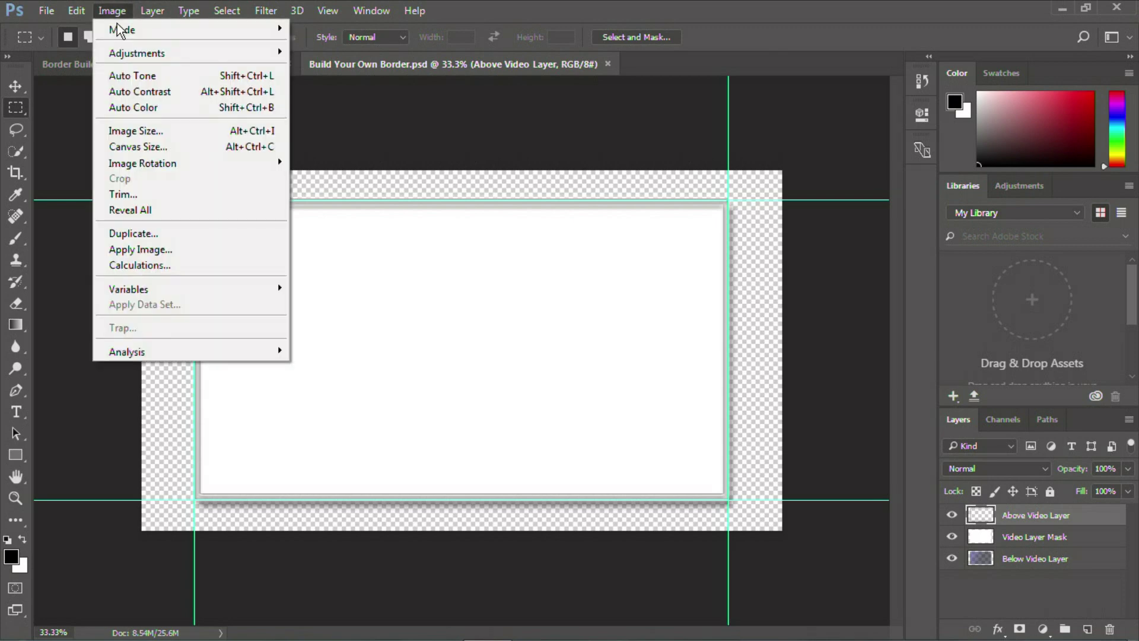
left_click(172, 151)
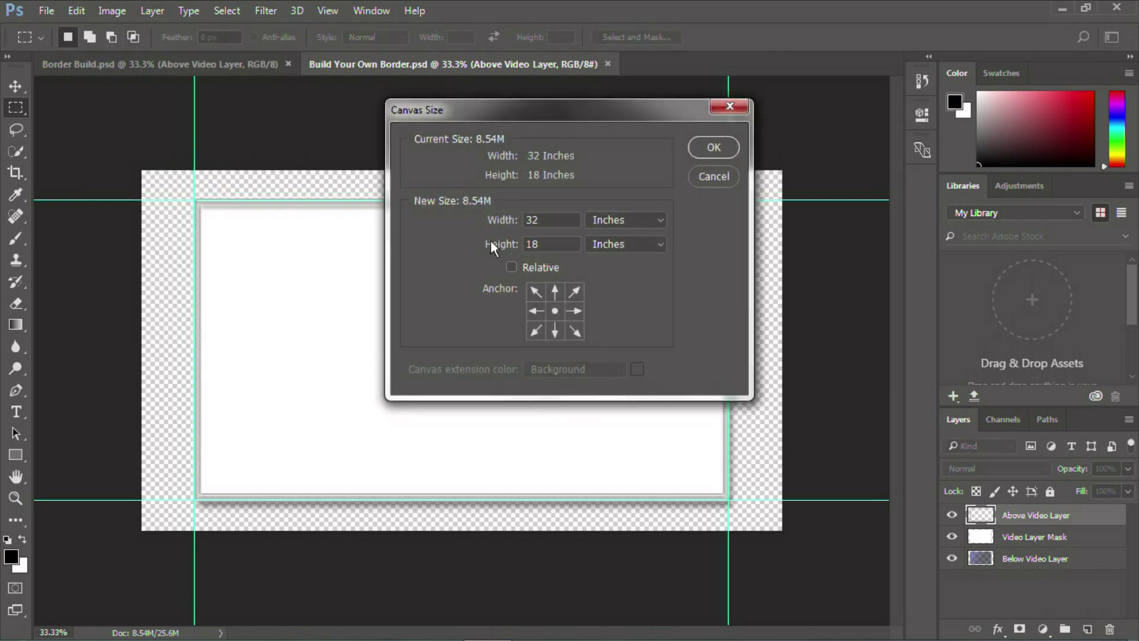
left_click(704, 181)
left_click(112, 10)
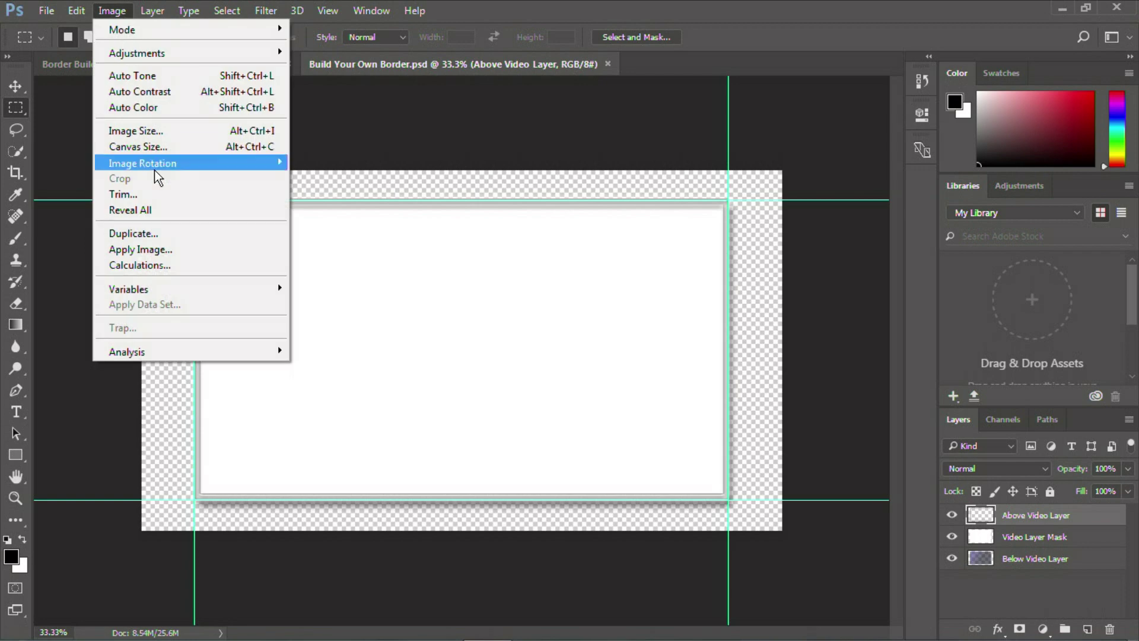
left_click(159, 131)
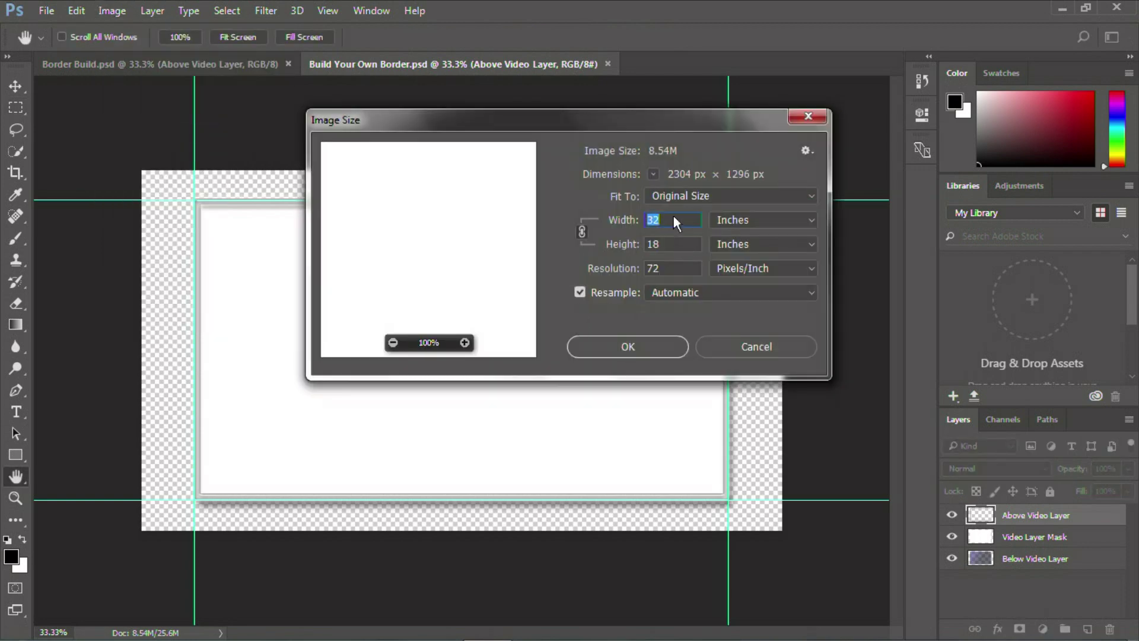
left_click(698, 198)
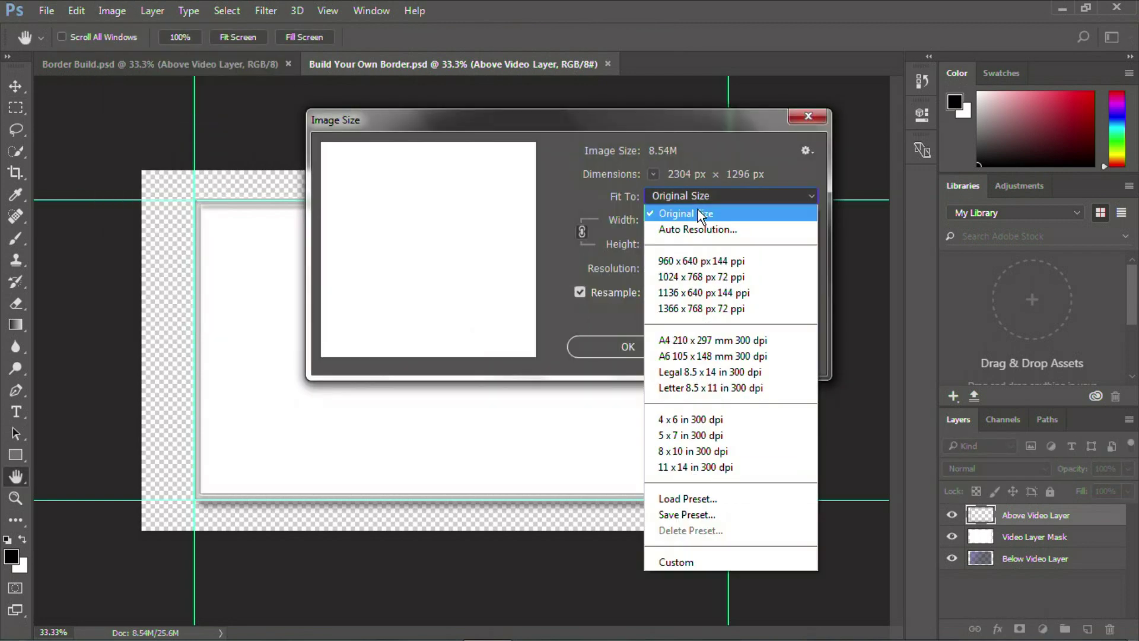
left_click(731, 172)
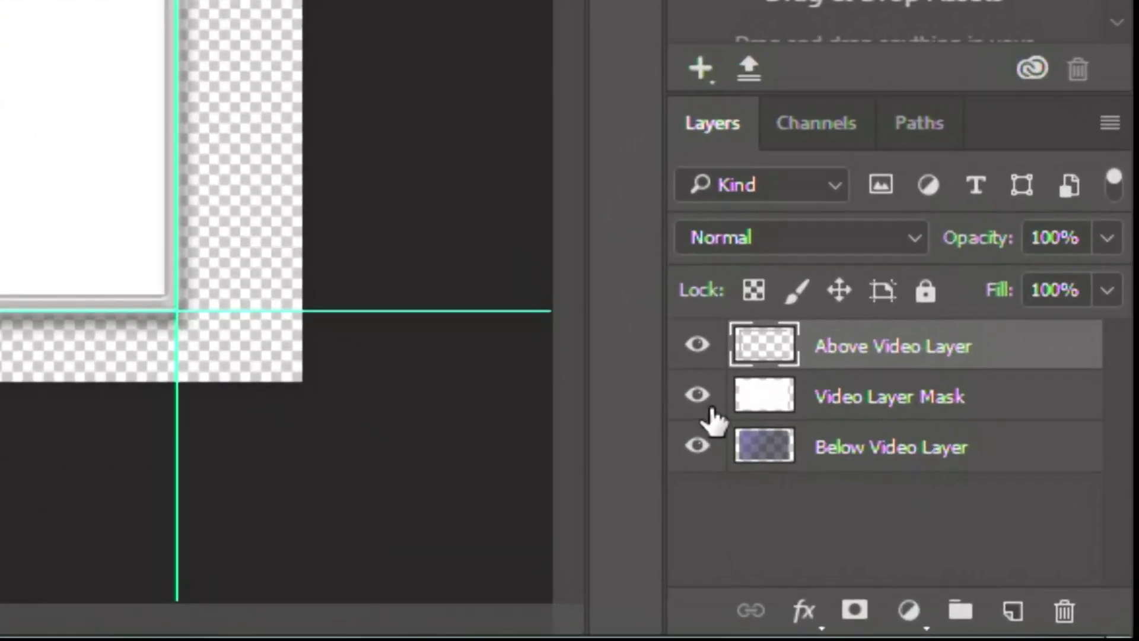
left_click(697, 345)
left_click(697, 394)
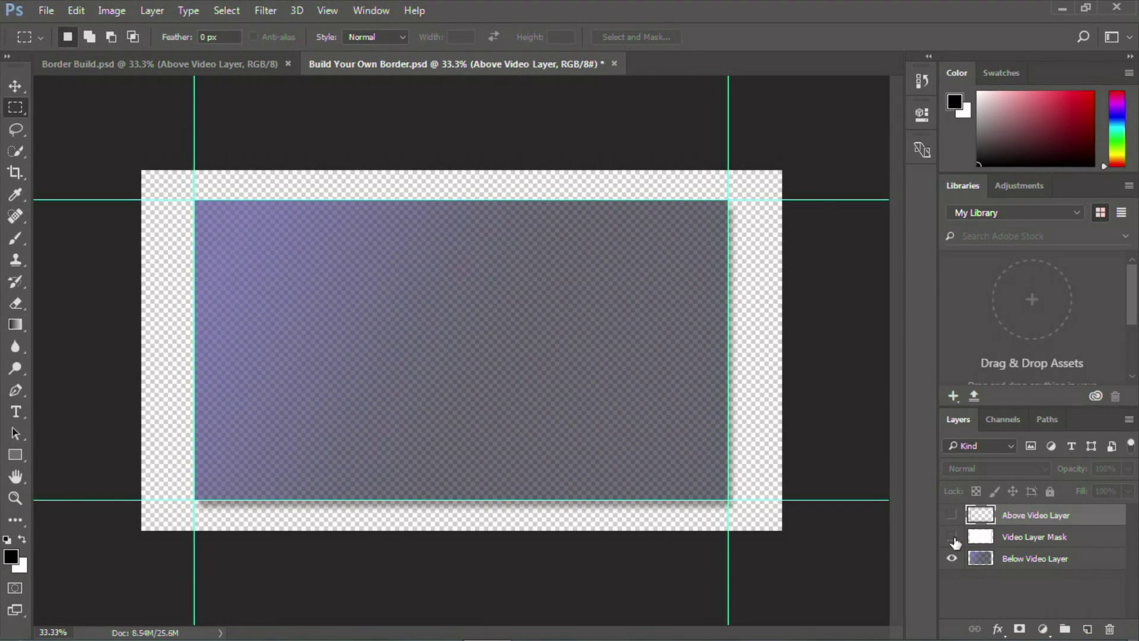
left_click(949, 536)
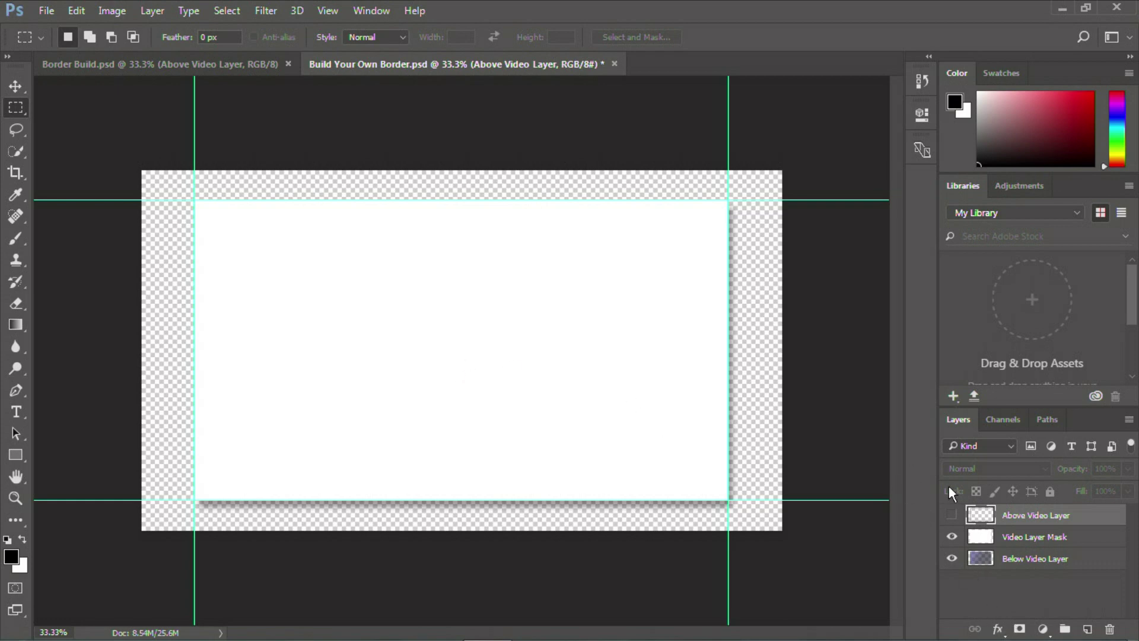
left_click(953, 516)
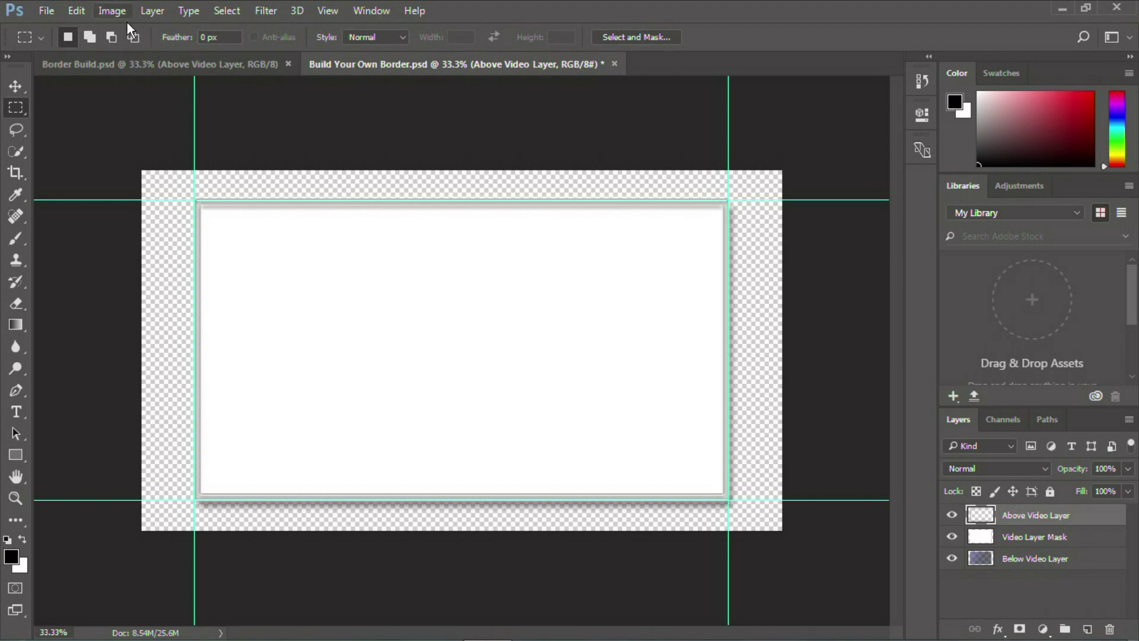
left_click(172, 65)
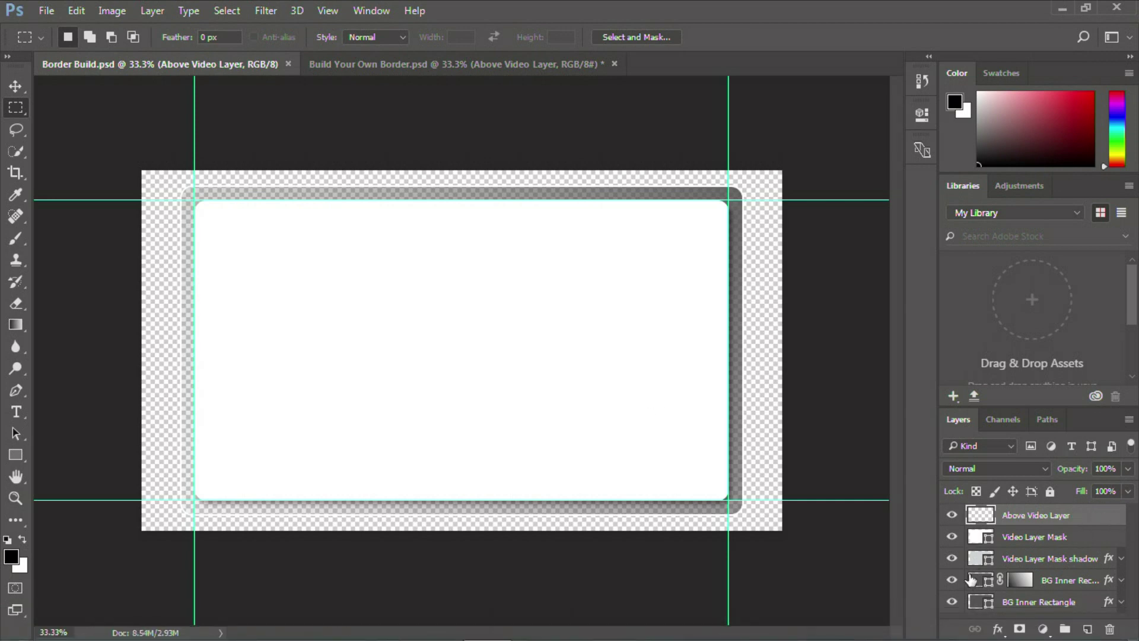
Hide Above Video Layer and Video Layer Mask, and select the Video Layer Mask shadow layer.
left_click_drag(952, 536, 952, 515)
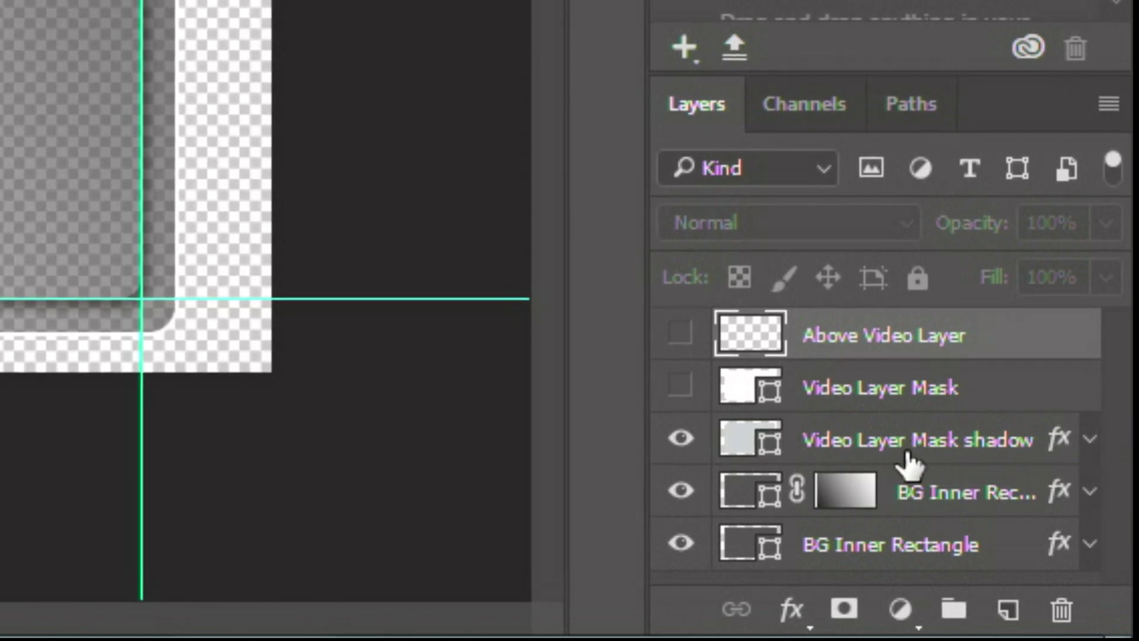
left_click(989, 455)
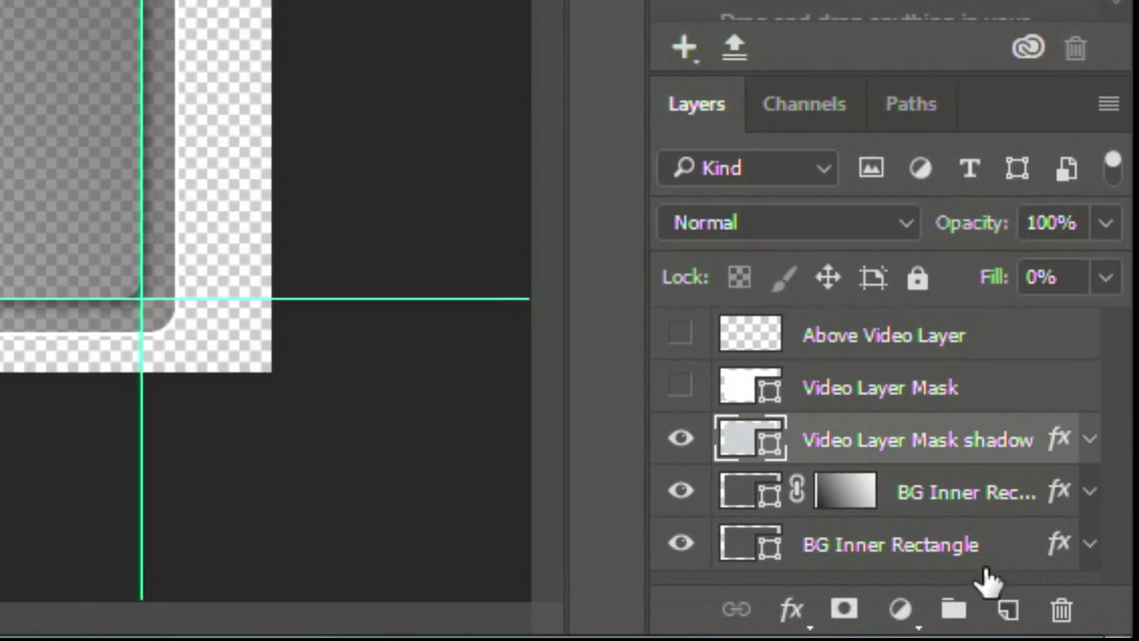
Merge the three selected shape layers down through BG Inner Rectangle.
left_click(942, 547, "shift")
right_click(964, 468)
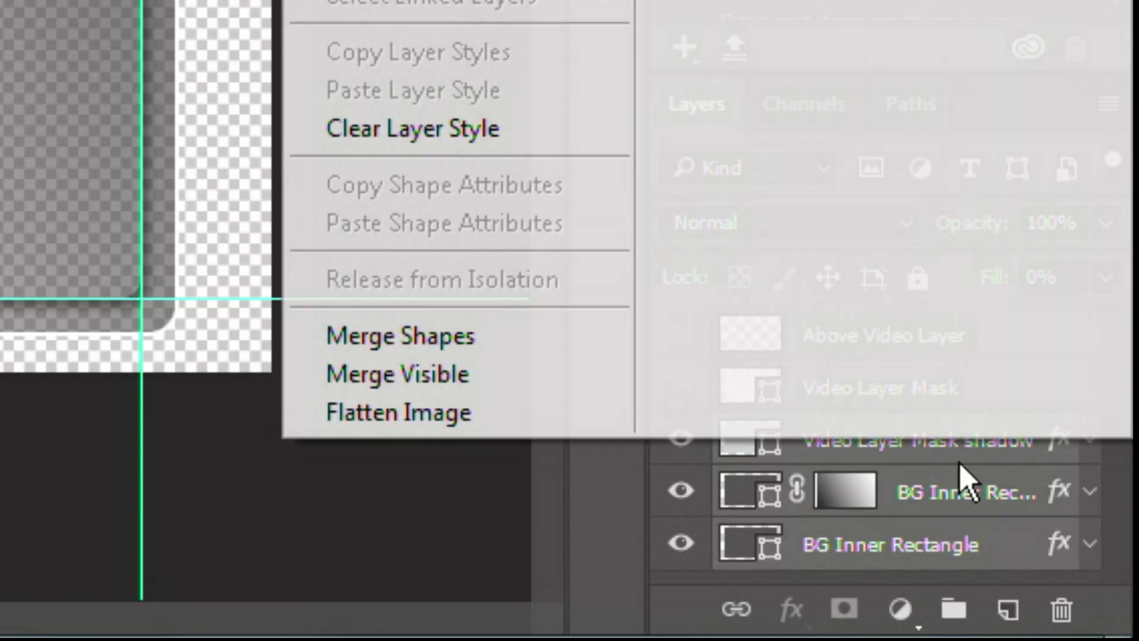
left_click(400, 336)
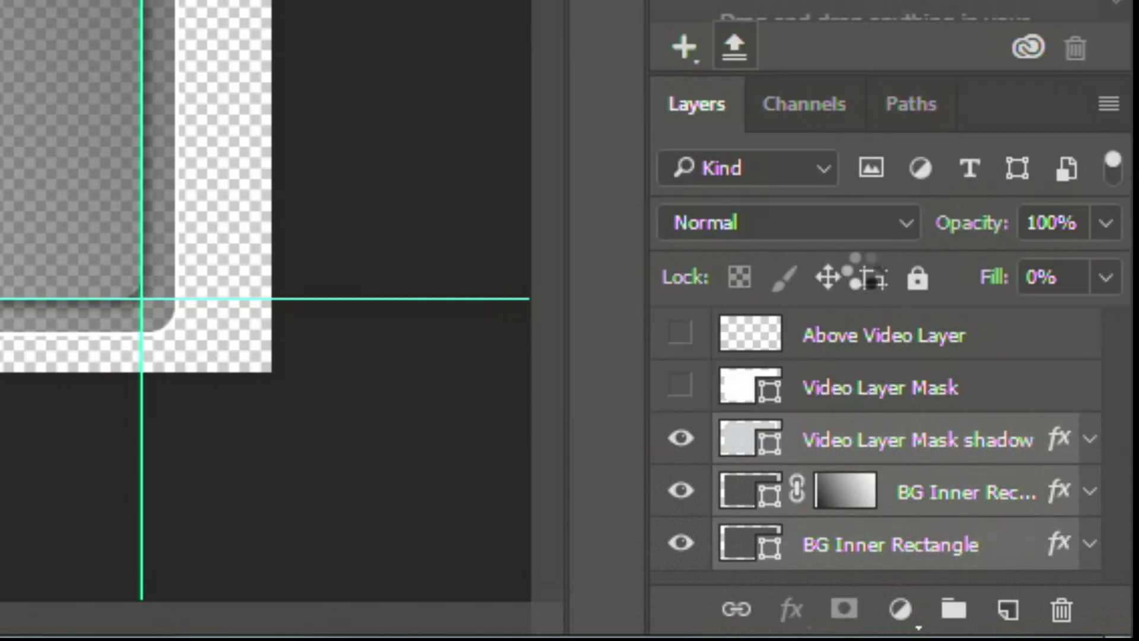
right_click(970, 475)
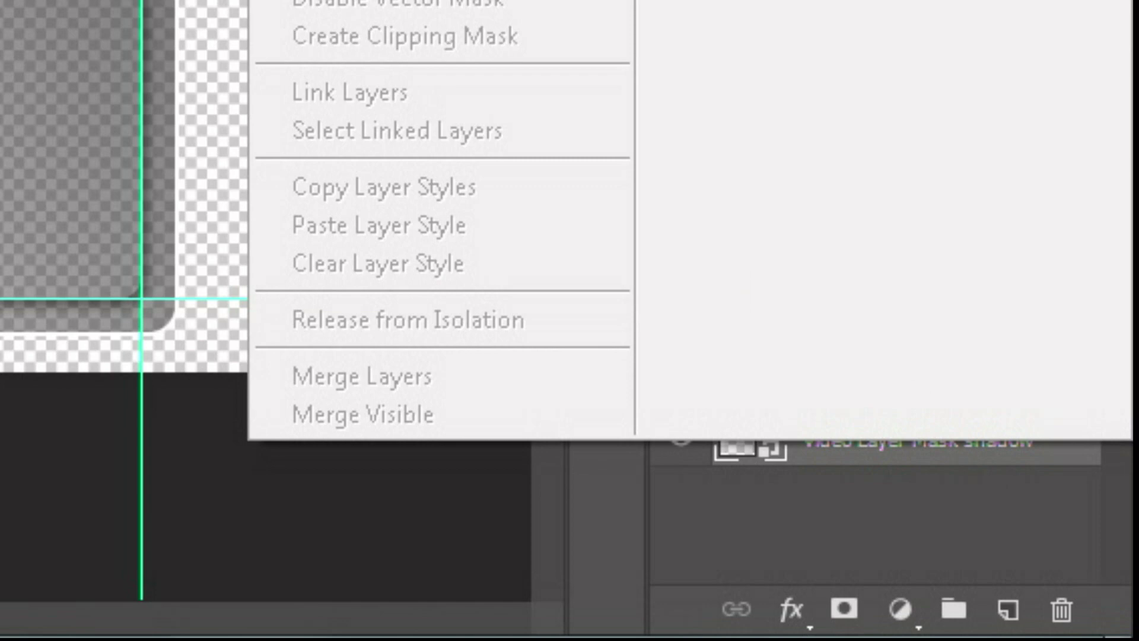
key("Escape")
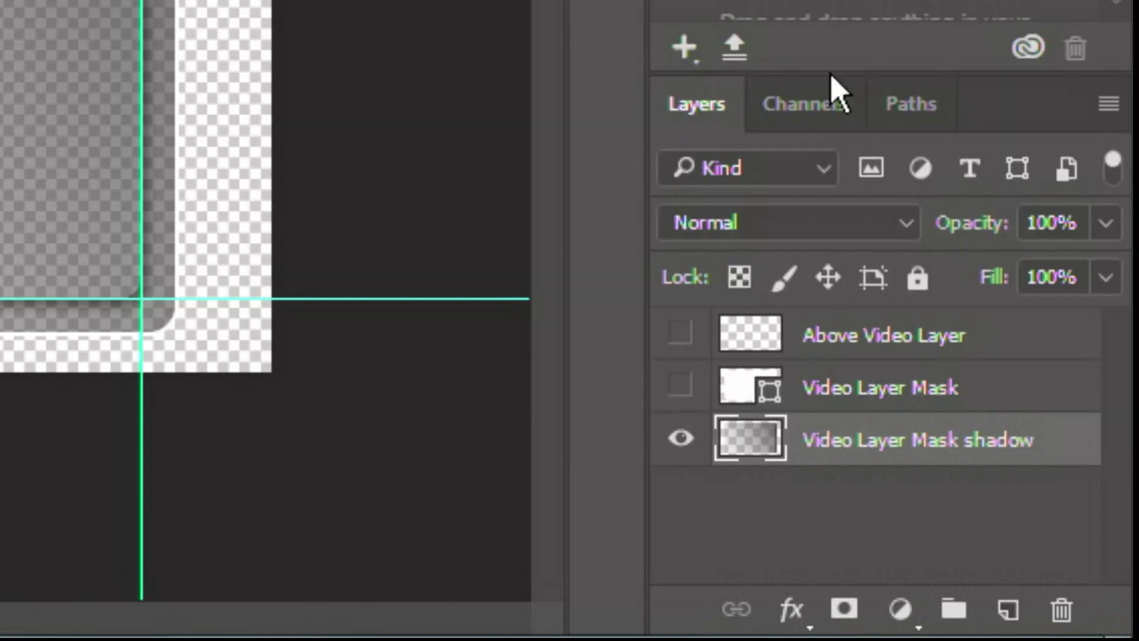
Rename the merged shadow layer to 'Below Video Layer'.
double_click(936, 461)
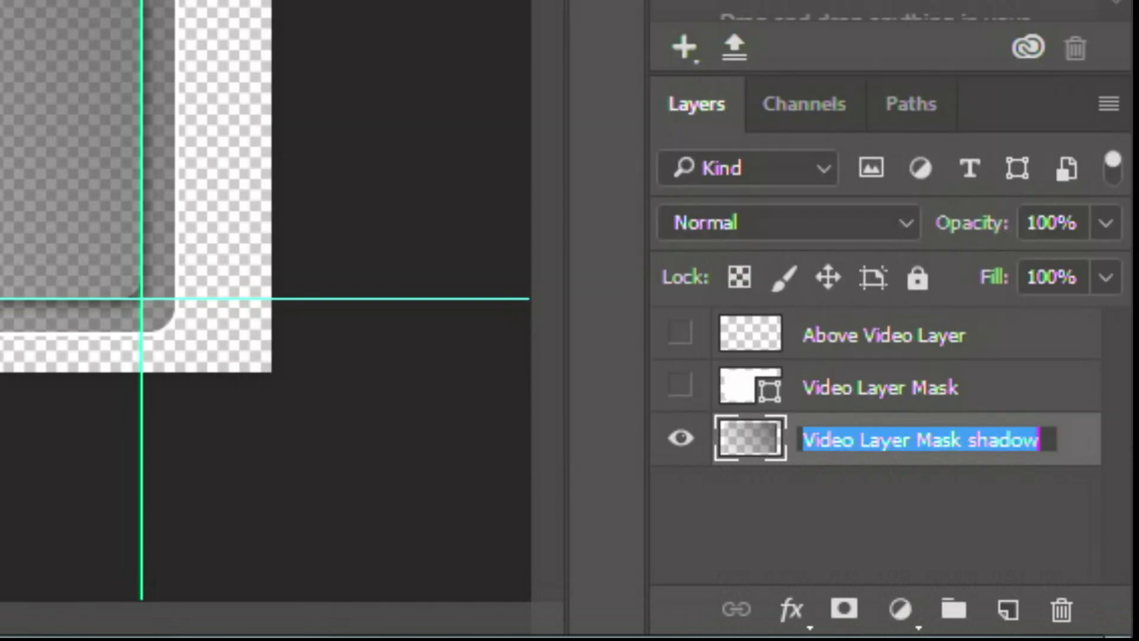
type("Belo")
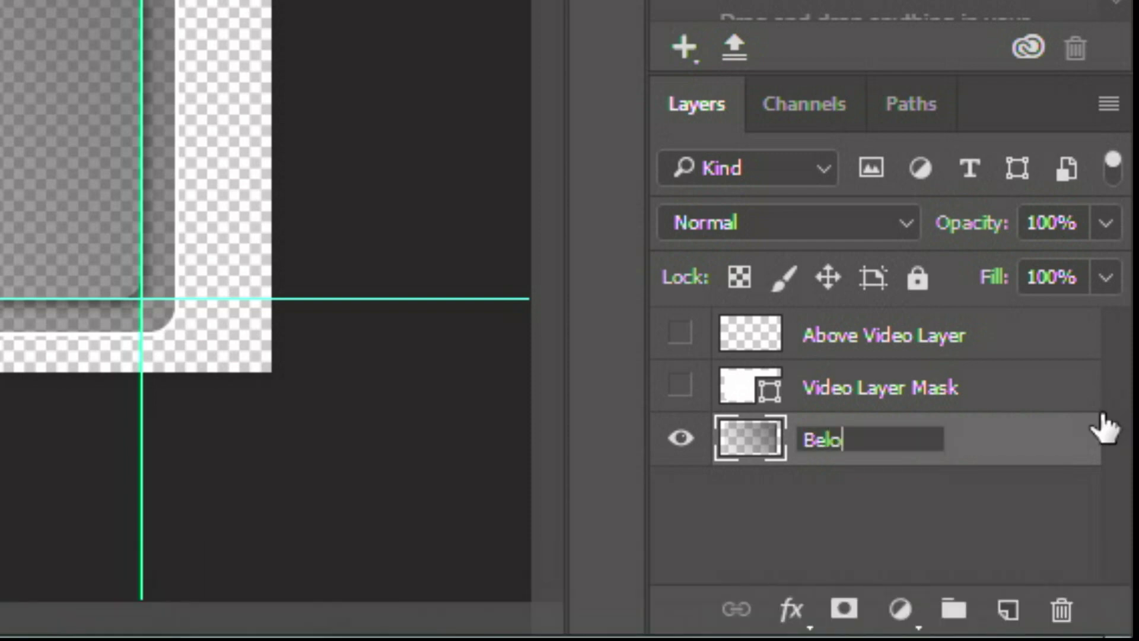
type("w Video ")
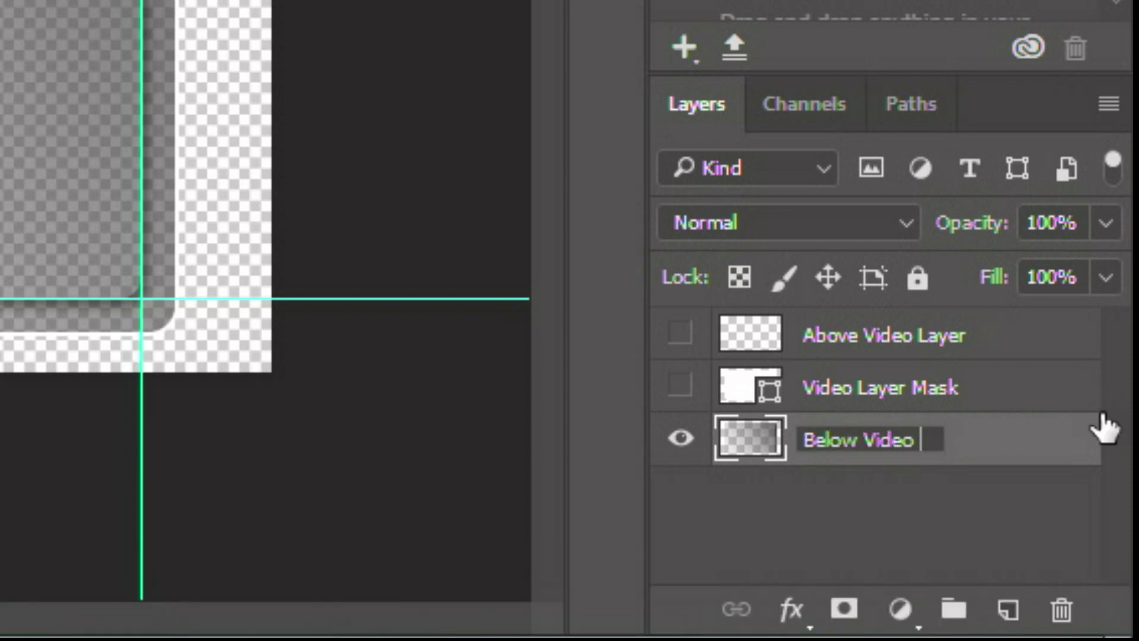
type("Layer")
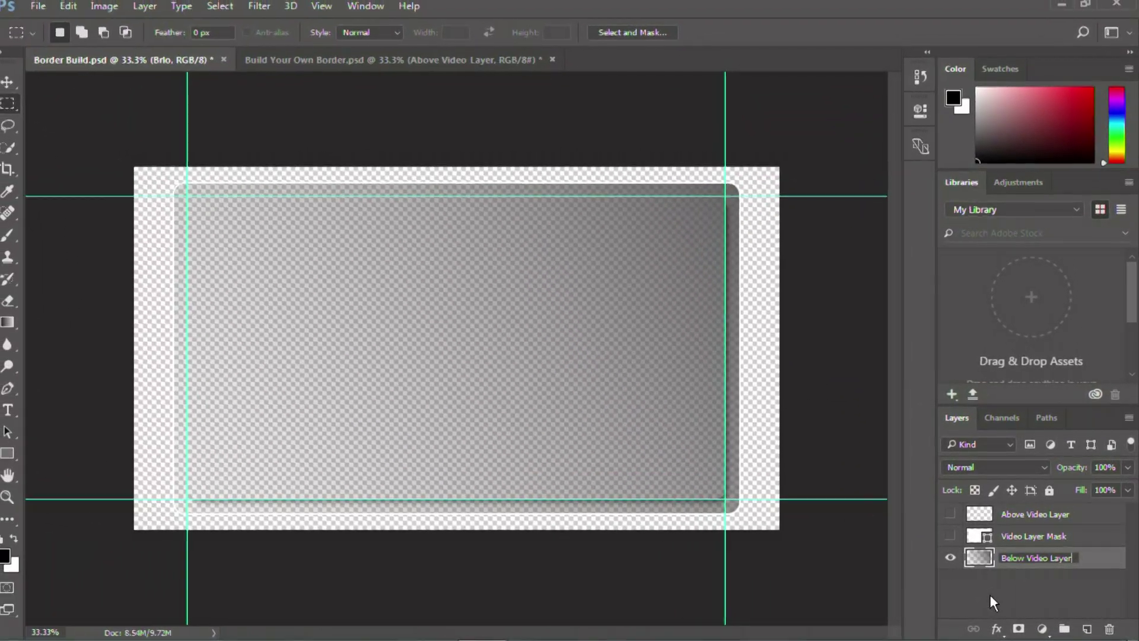
key("Return")
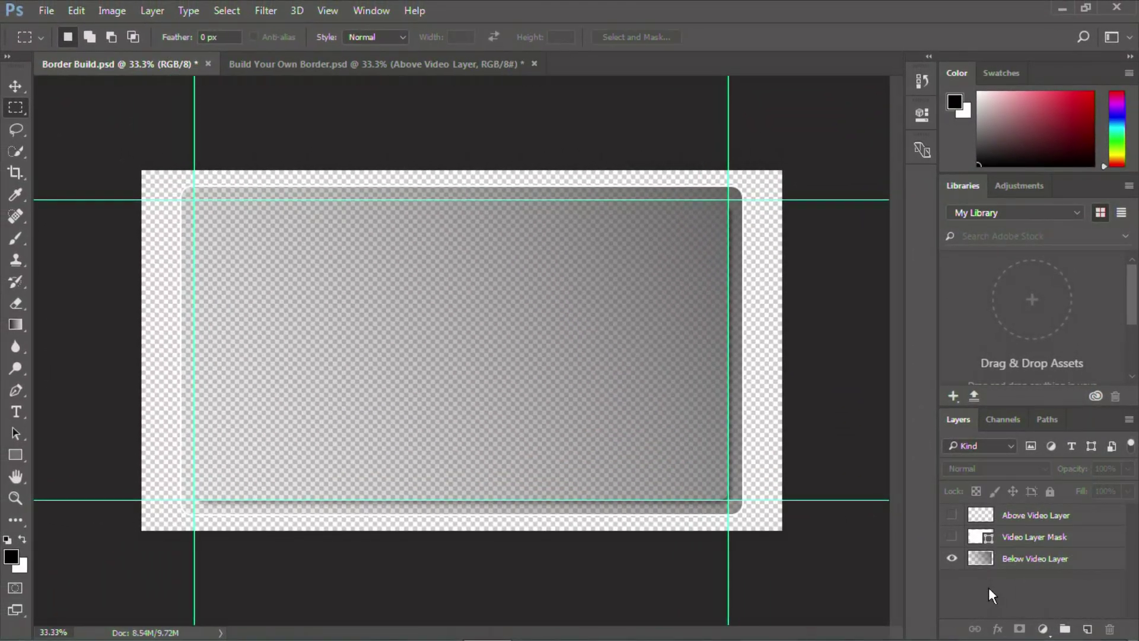
Show and rasterize the Video Layer Mask layer, then make Above Video Layer visible.
left_click(952, 537)
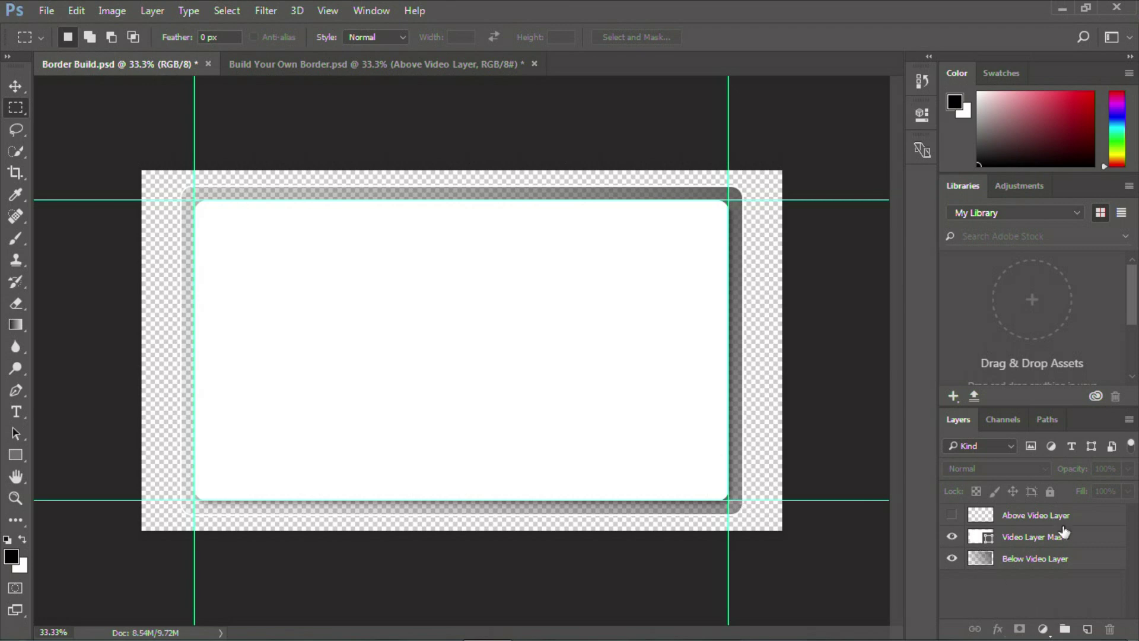
right_click(1102, 544)
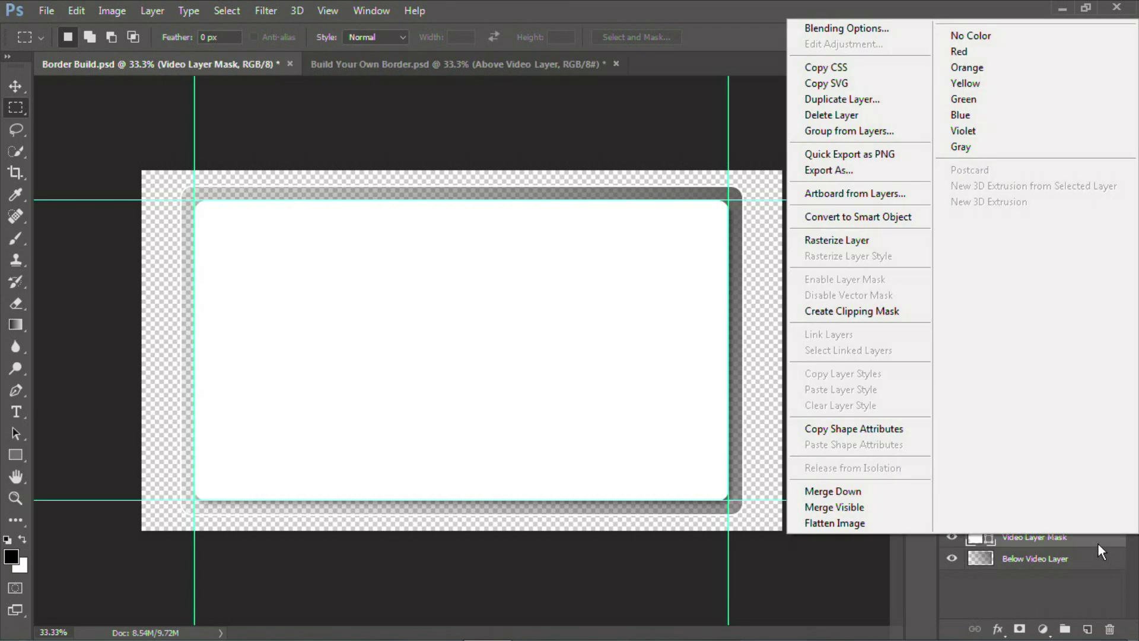
left_click(871, 239)
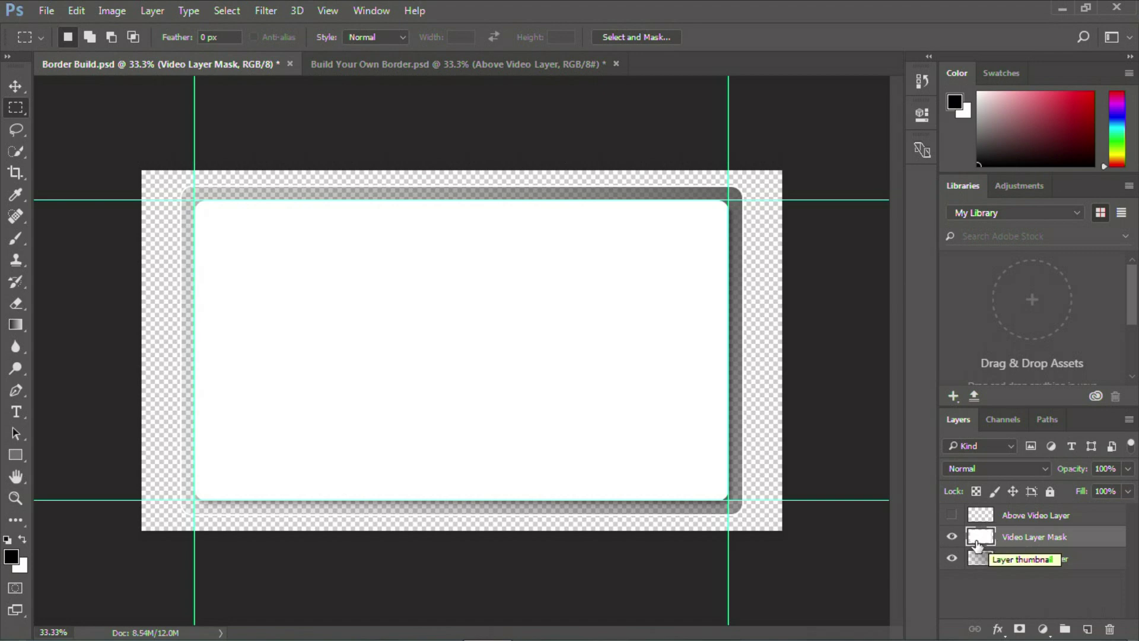
left_click(953, 516)
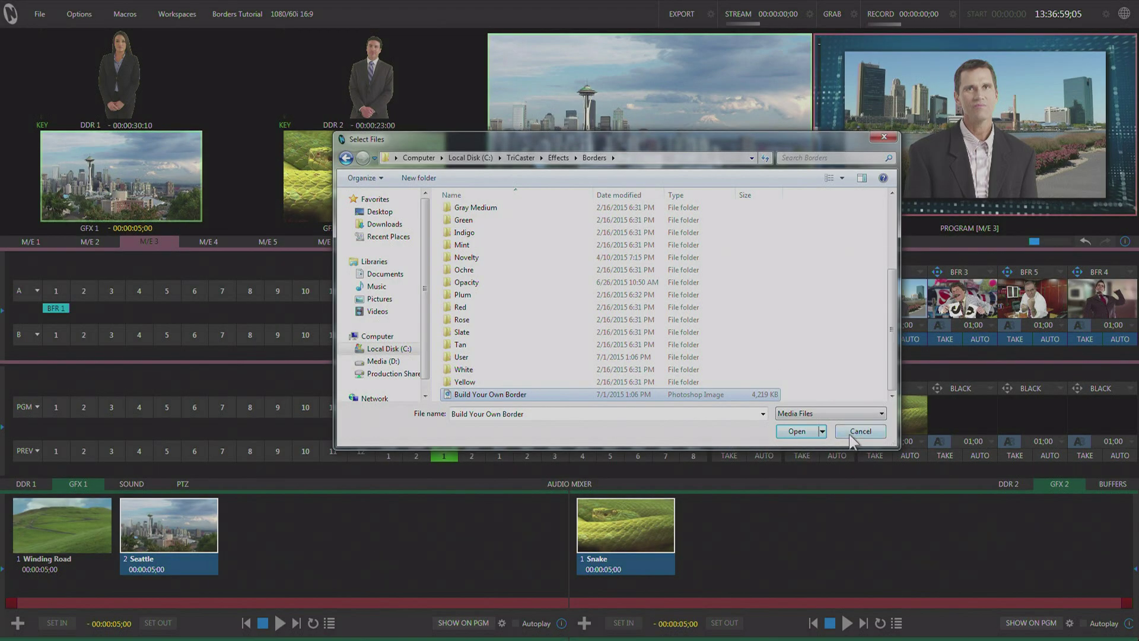
Dismiss the file and Media Browser dialogs, then give BFR 2 the border in slot 2.
key("Escape")
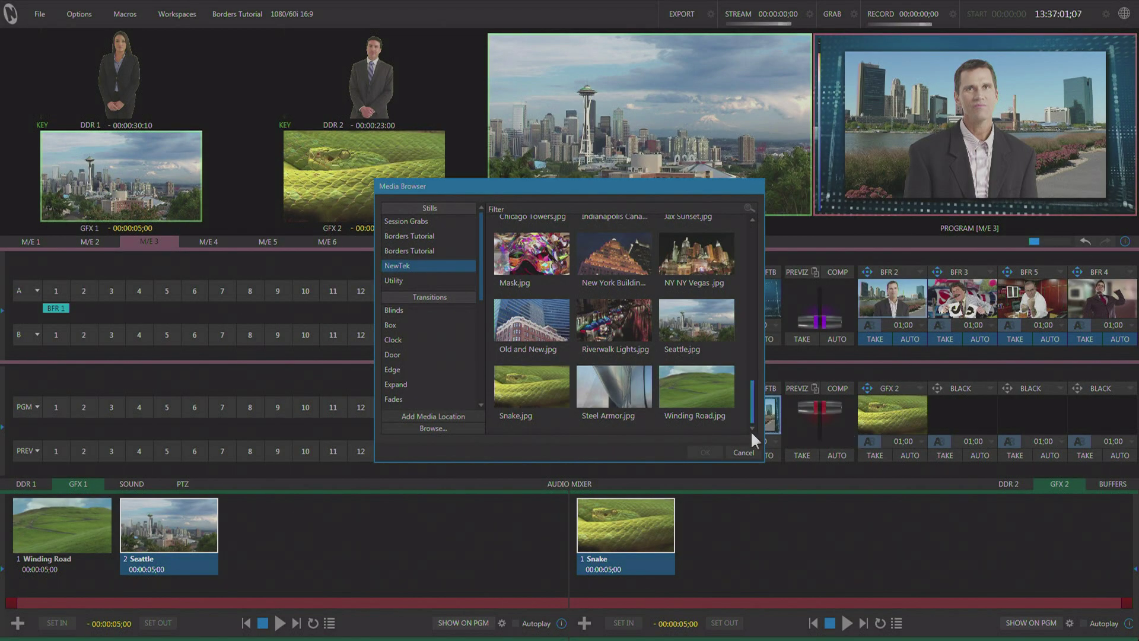
left_click(743, 452)
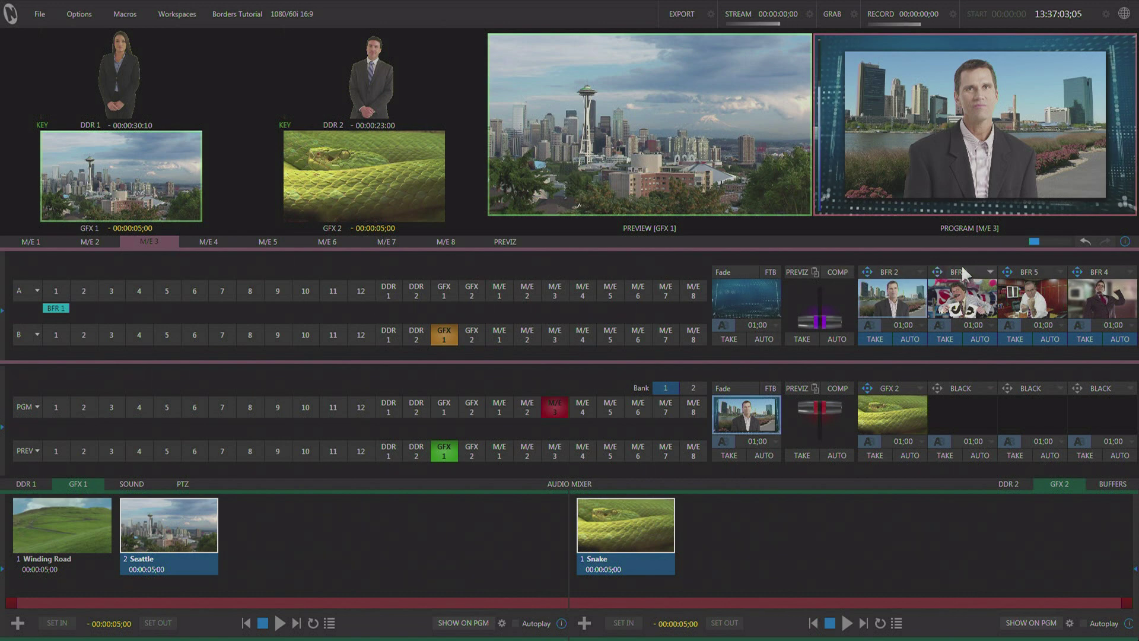
left_click(866, 271)
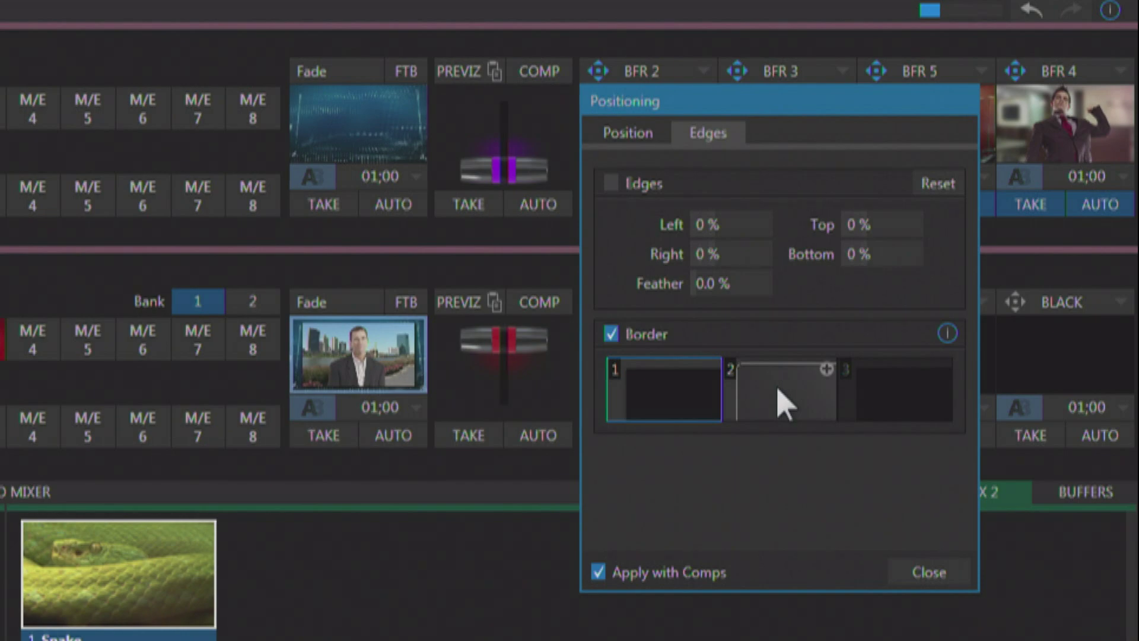
left_click(784, 404)
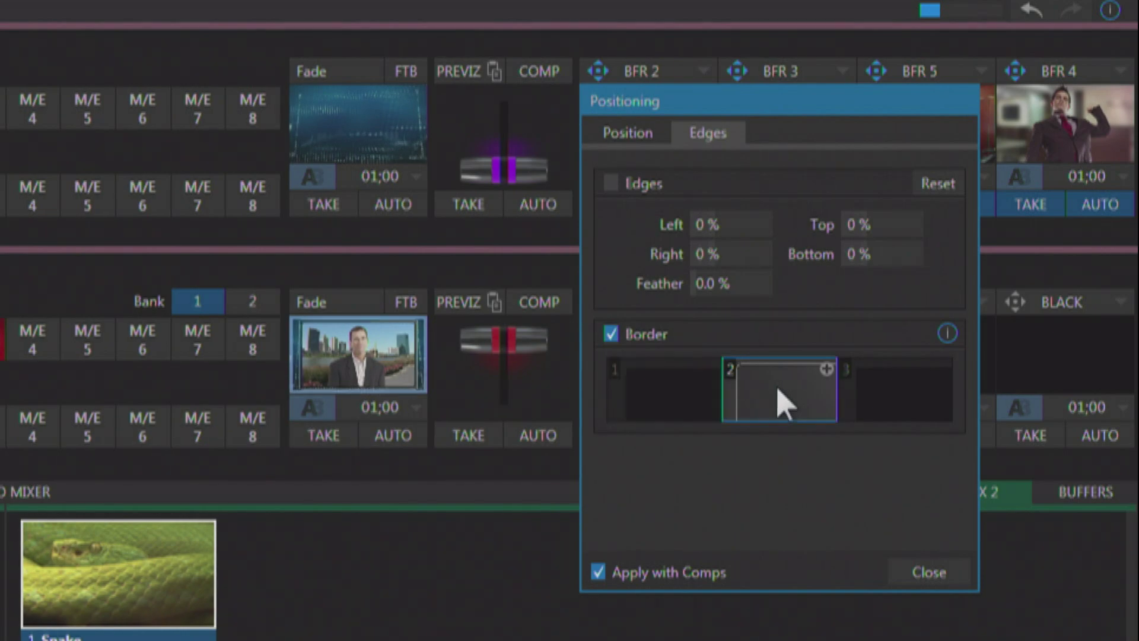
left_click(929, 572)
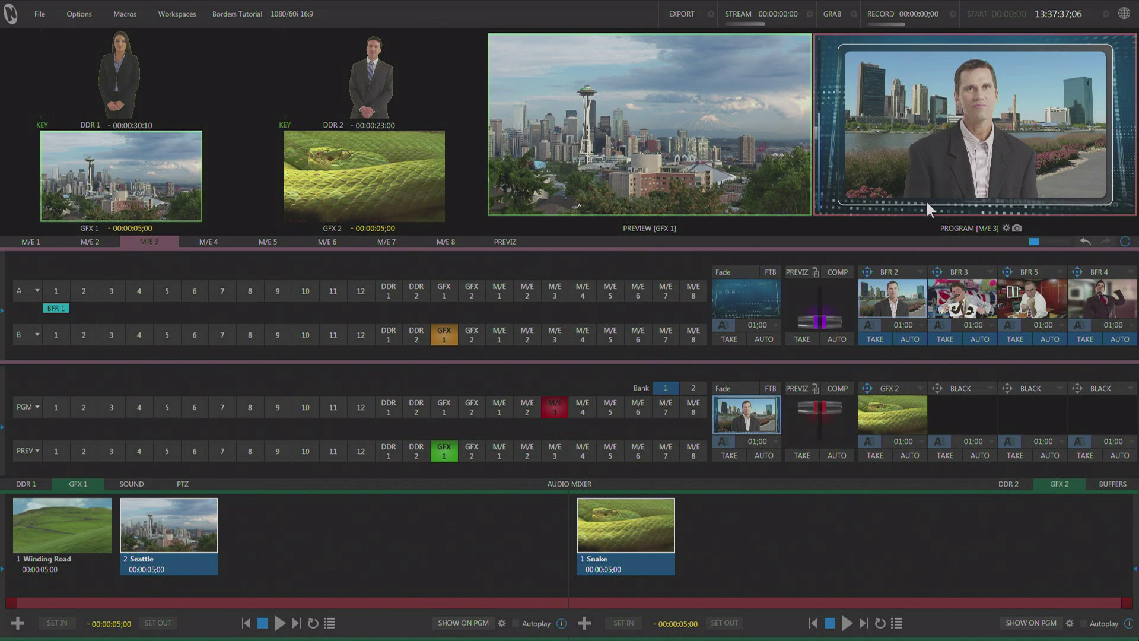
Preview M/E 3's office-man and city-presenter single-shot comps, then settle Program on the four-box bordered comp.
left_click(842, 273)
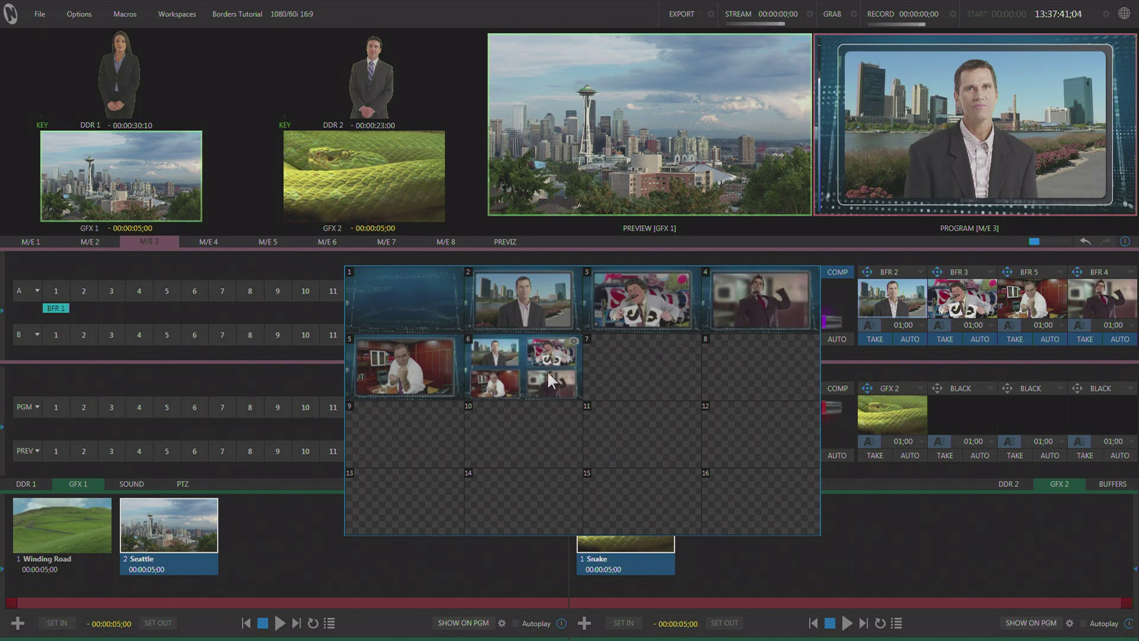
left_click(519, 357)
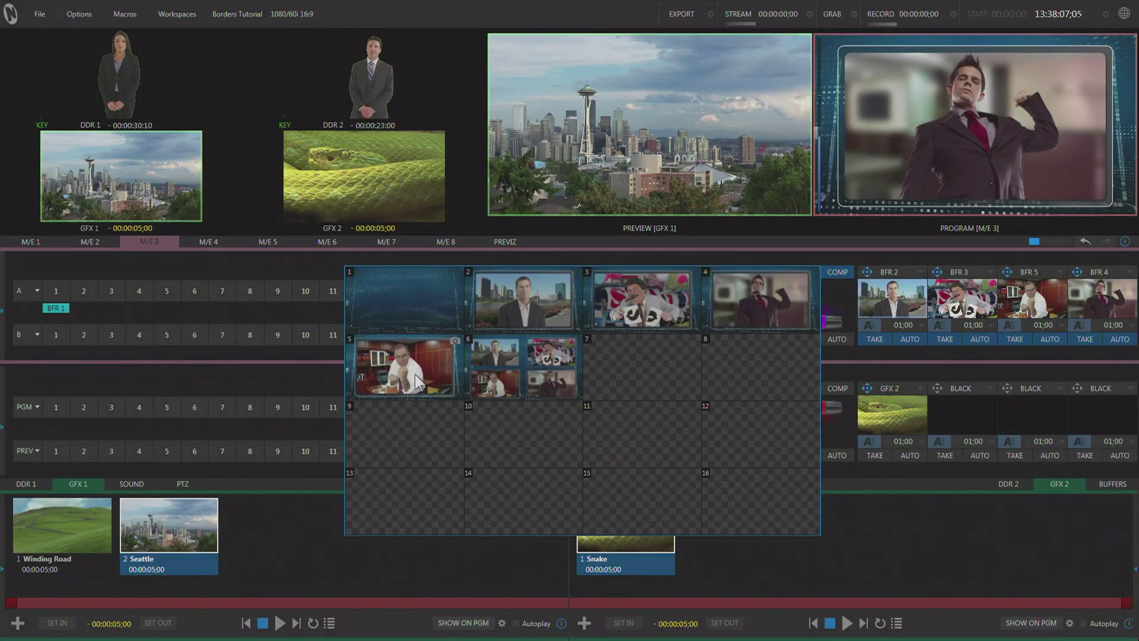
left_click(415, 374)
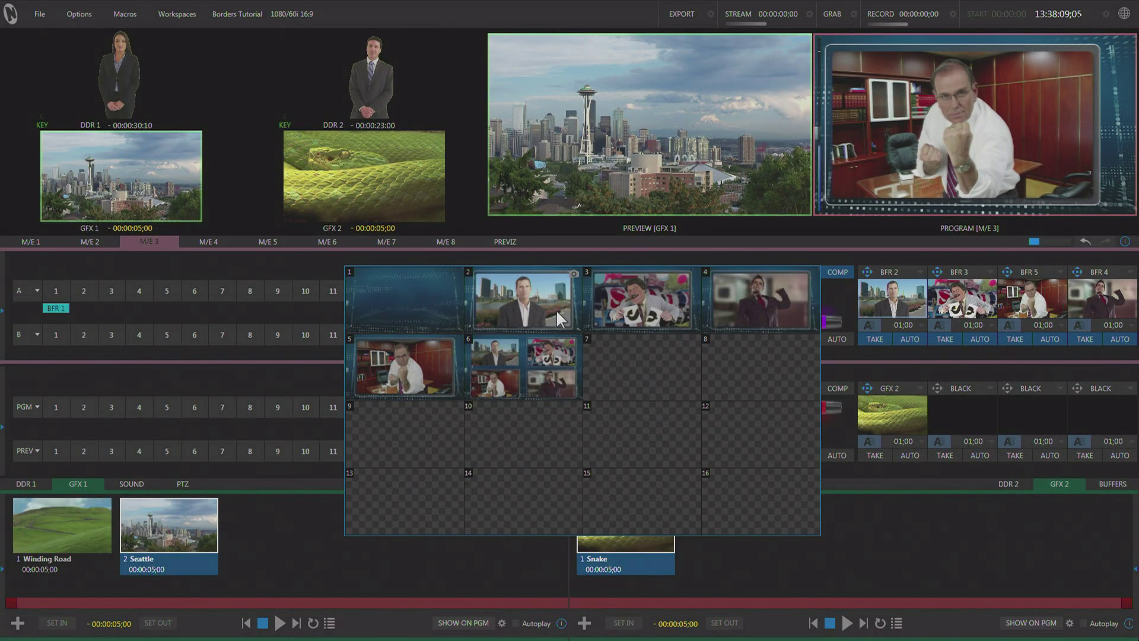
left_click(556, 312)
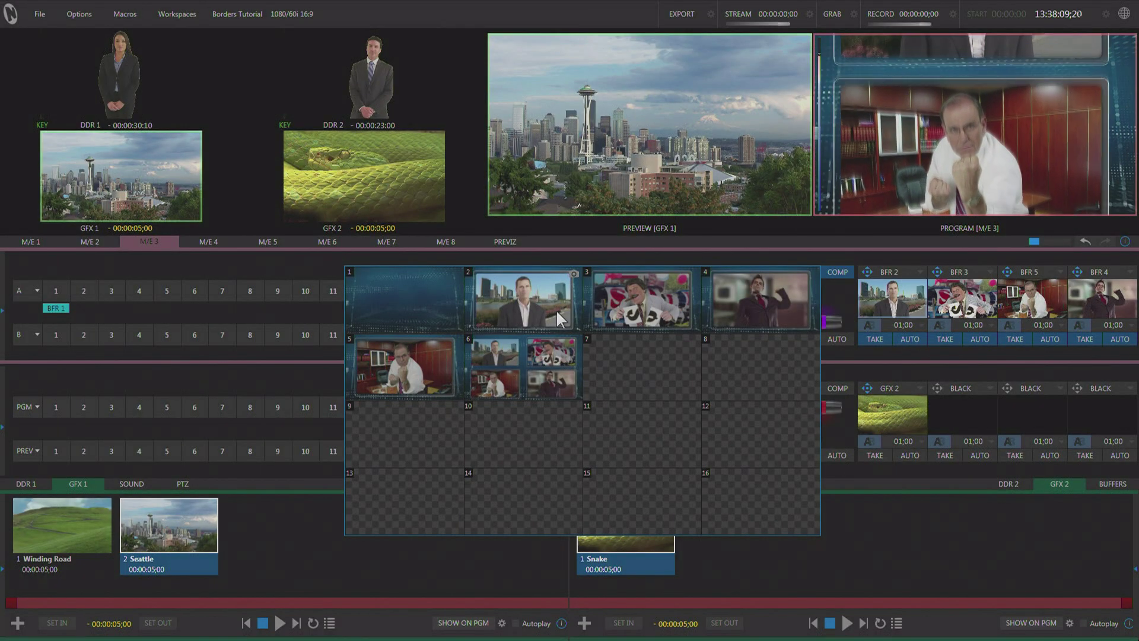
left_click(519, 364)
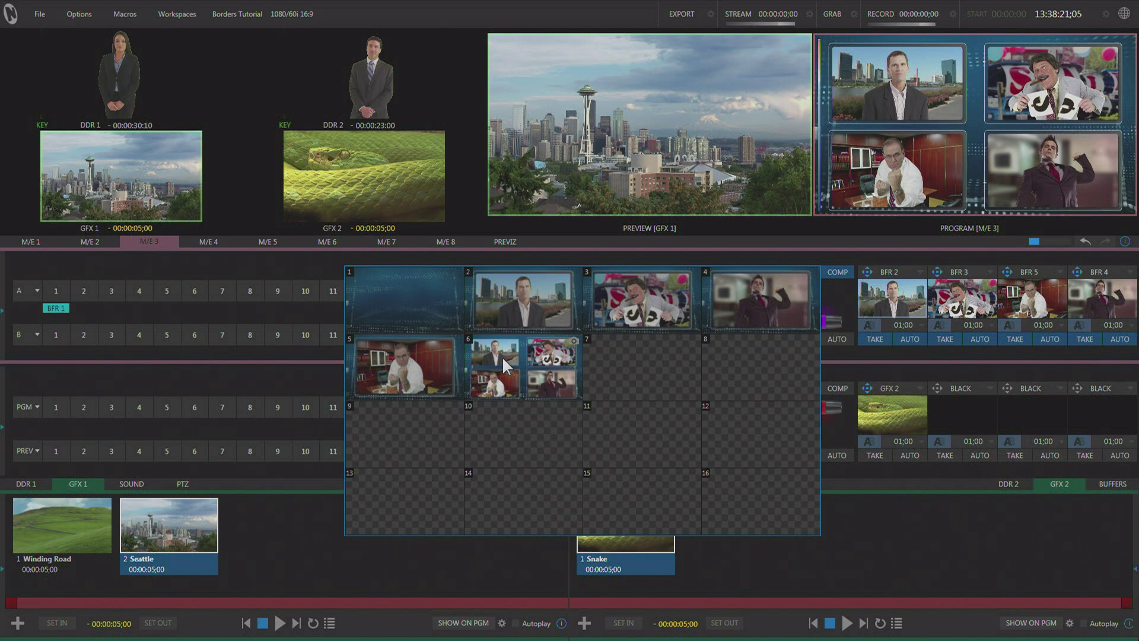
left_click(876, 355)
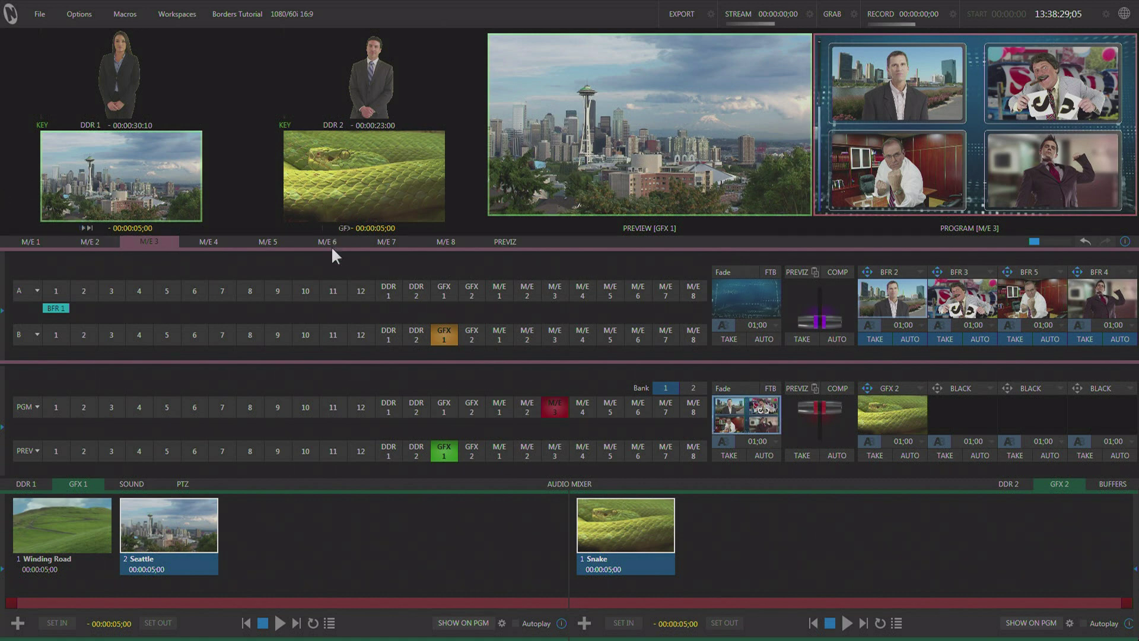
Recall M/E 3's single bordered presenter-over-city comp onto Program, then bring up M/E 4's controls.
left_click(213, 239)
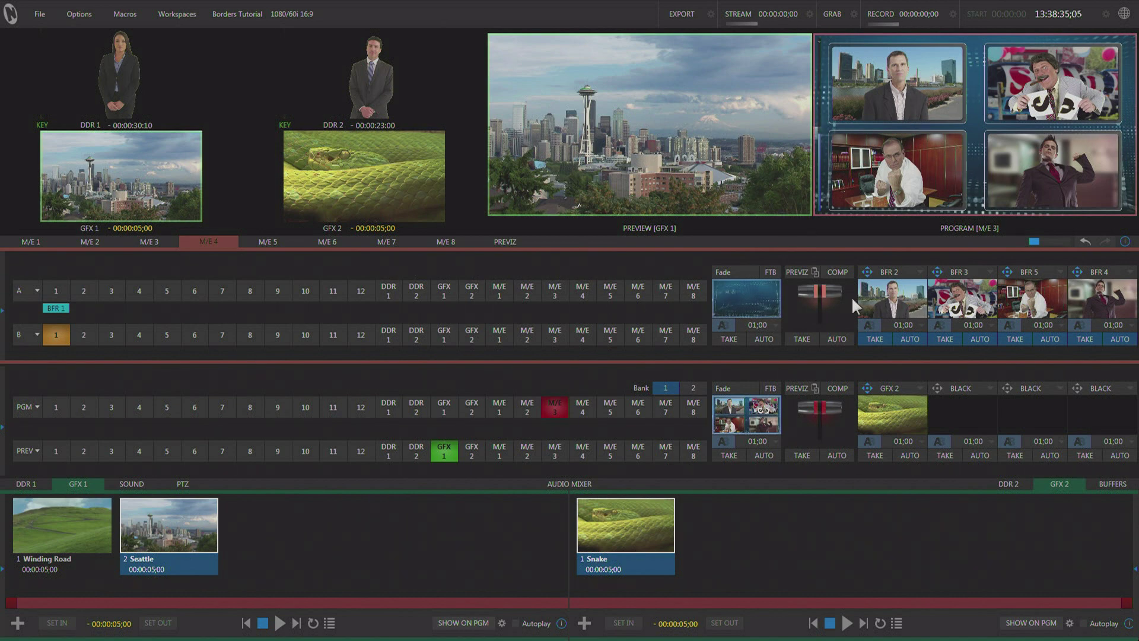
left_click(149, 241)
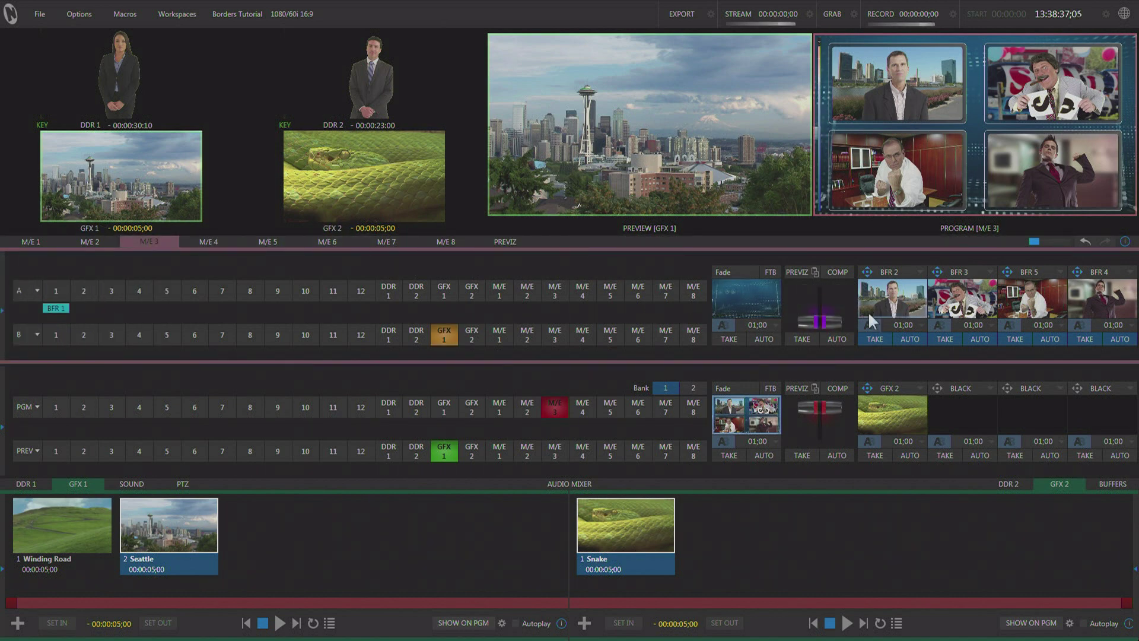
left_click(765, 287)
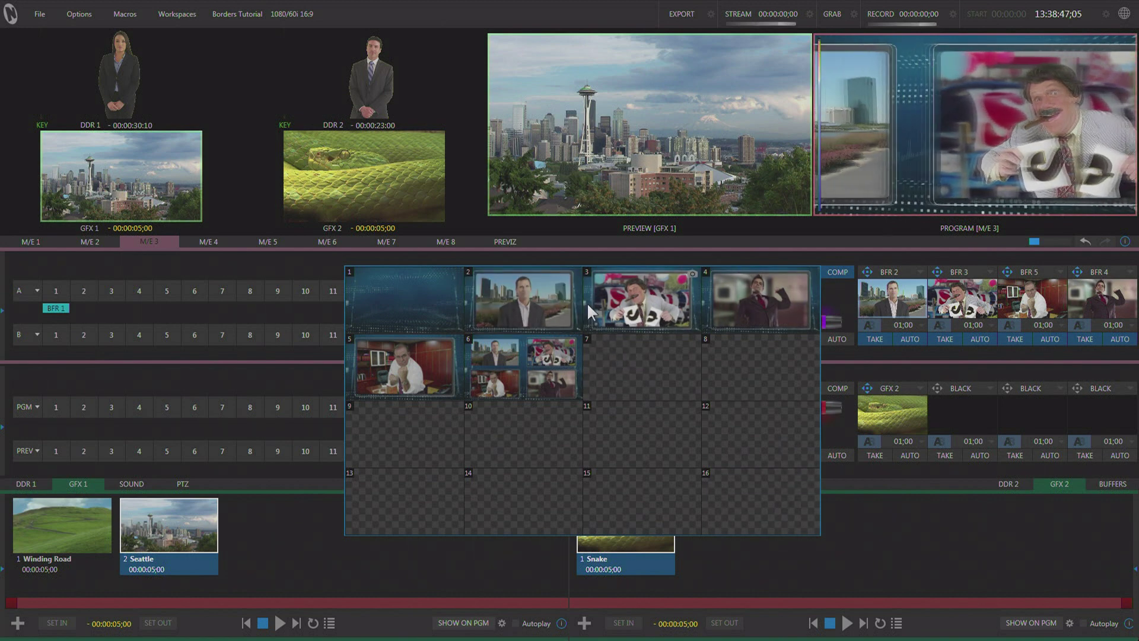
left_click(221, 241)
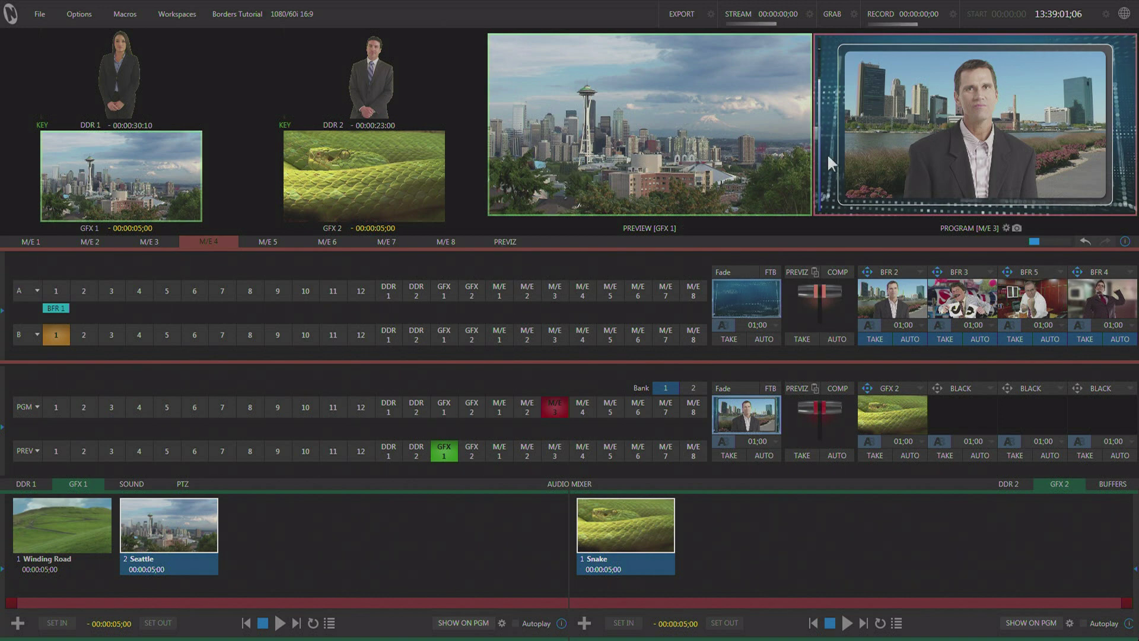
Put M/E 4's four labelled shots on Program and recall the comp zooming into Angry Man.
left_click(582, 409)
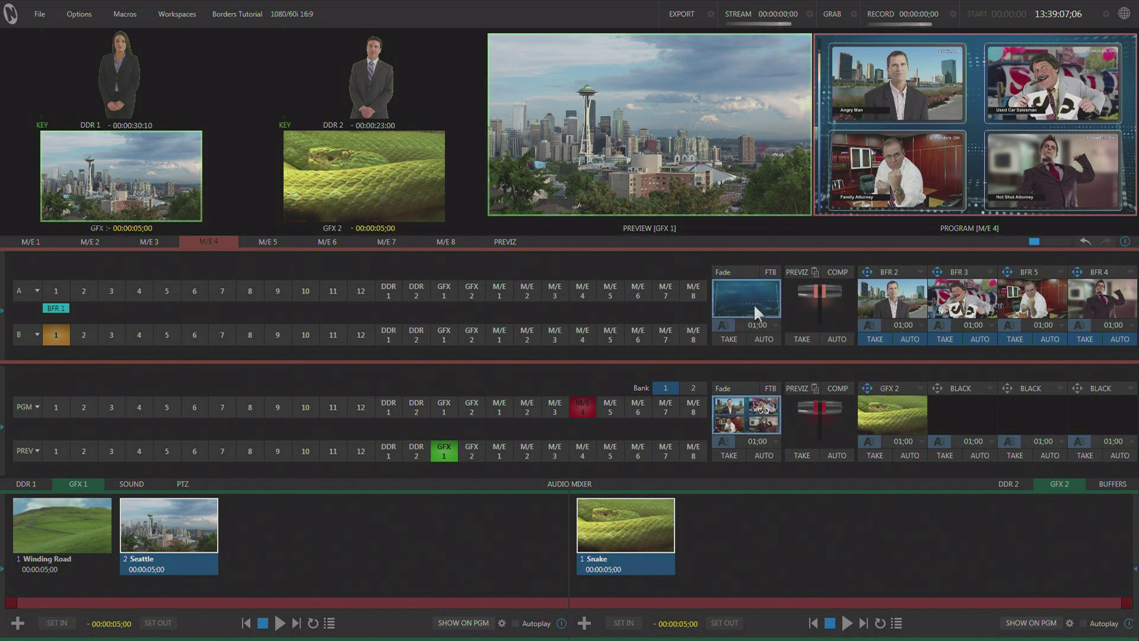
left_click(836, 274)
left_click(557, 301)
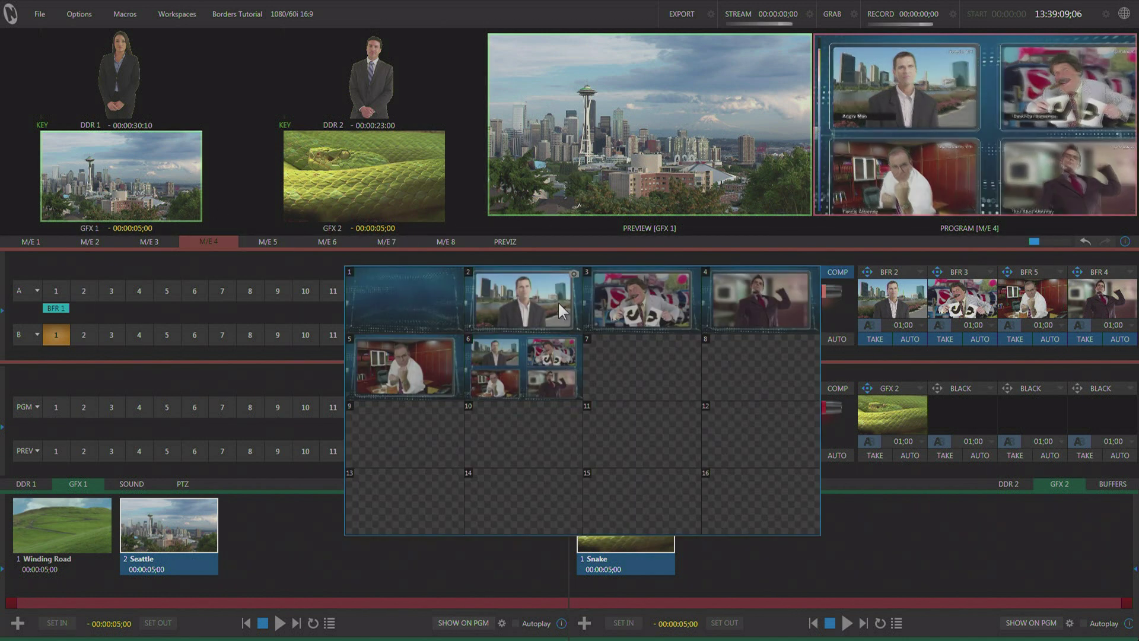